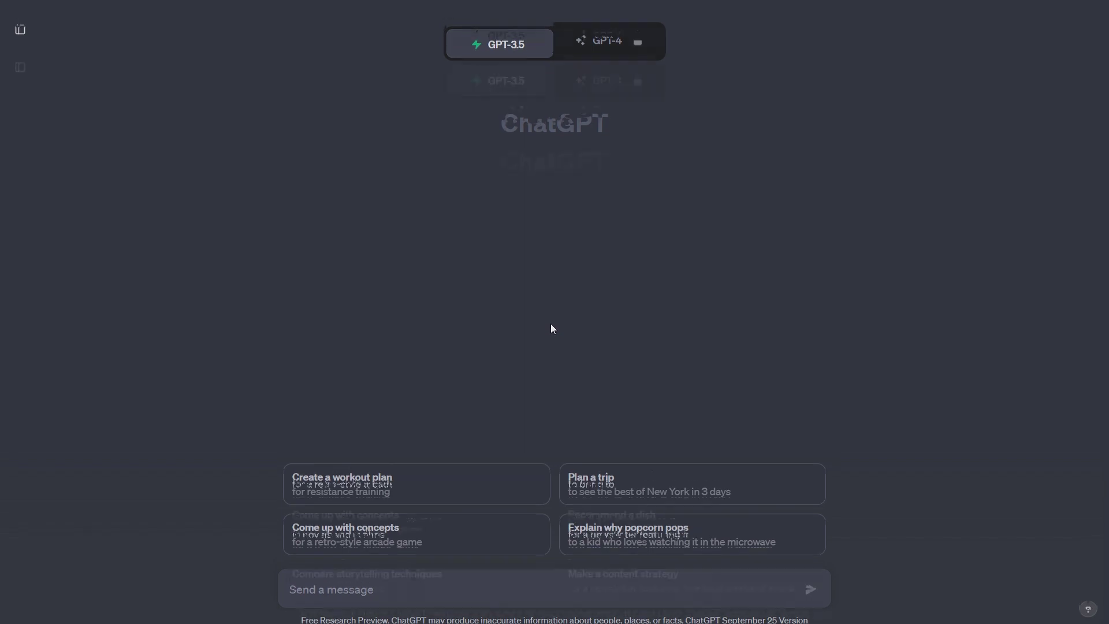
Step: Request HTML, CSS and JS code for a movie search website that fetches results from an API
{"action": "left_click", "coordinate": [412, 579]}
{"action": "type", "text": "Hi,"}
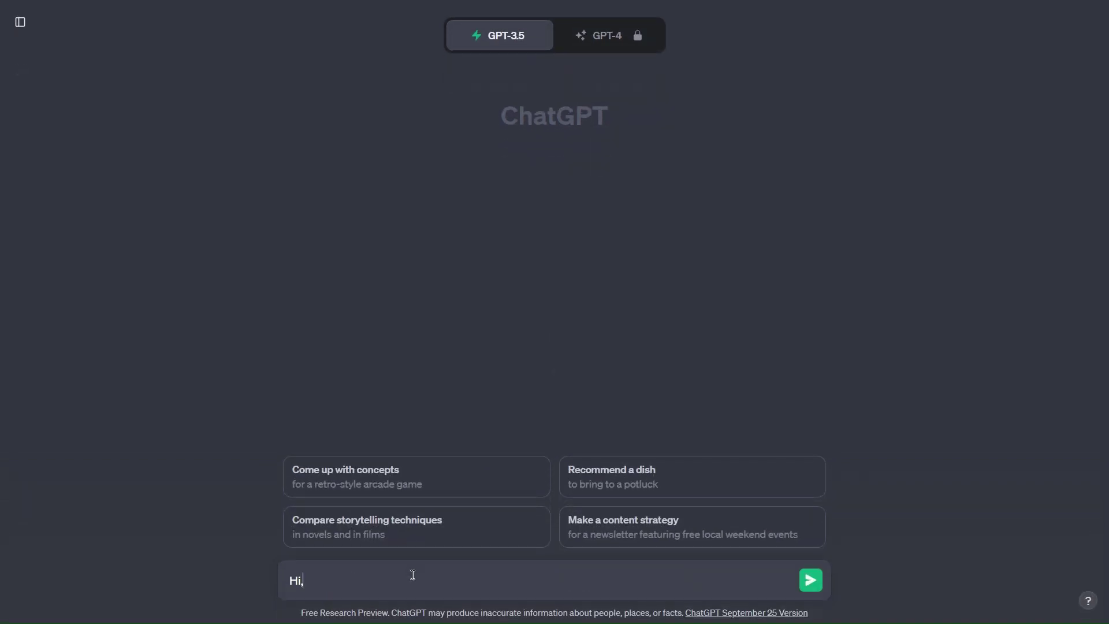
{"action": "type", "text": " chatG"}
{"action": "type", "text": "PT , c"}
{"action": "type", "text": "an you "}
{"action": "type", "text": "lease p"}
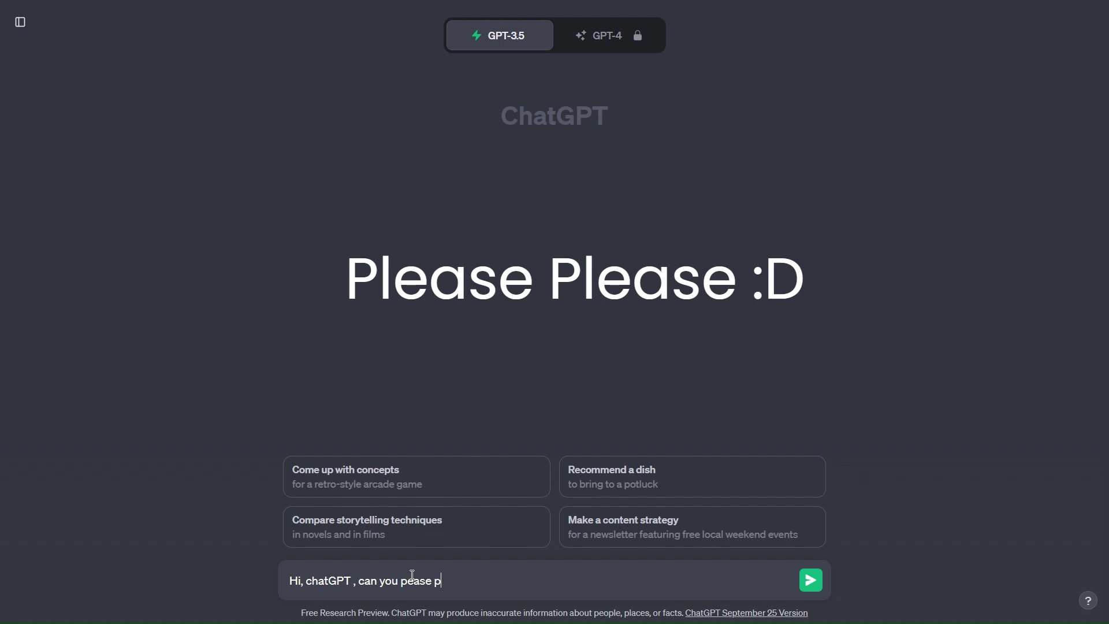
{"action": "type", "text": "rovide me"}
{"action": "type", "text": " HT"}
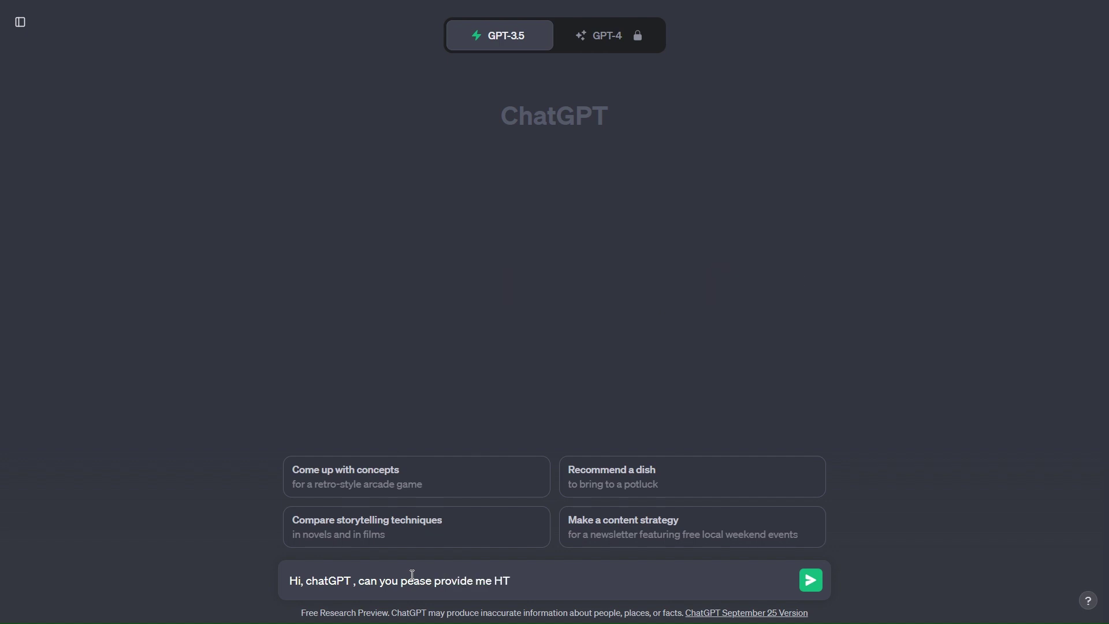
{"action": "type", "text": "ML, CSS an"}
{"action": "type", "text": "d JS code "}
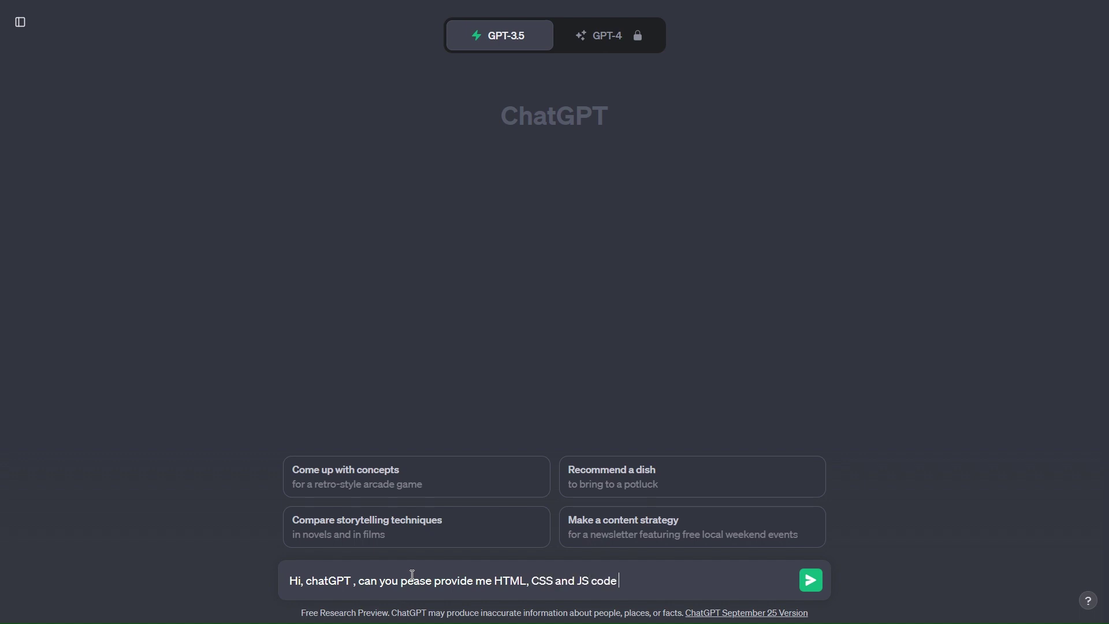
{"action": "type", "text": "for a m"}
{"action": "type", "text": "o"}
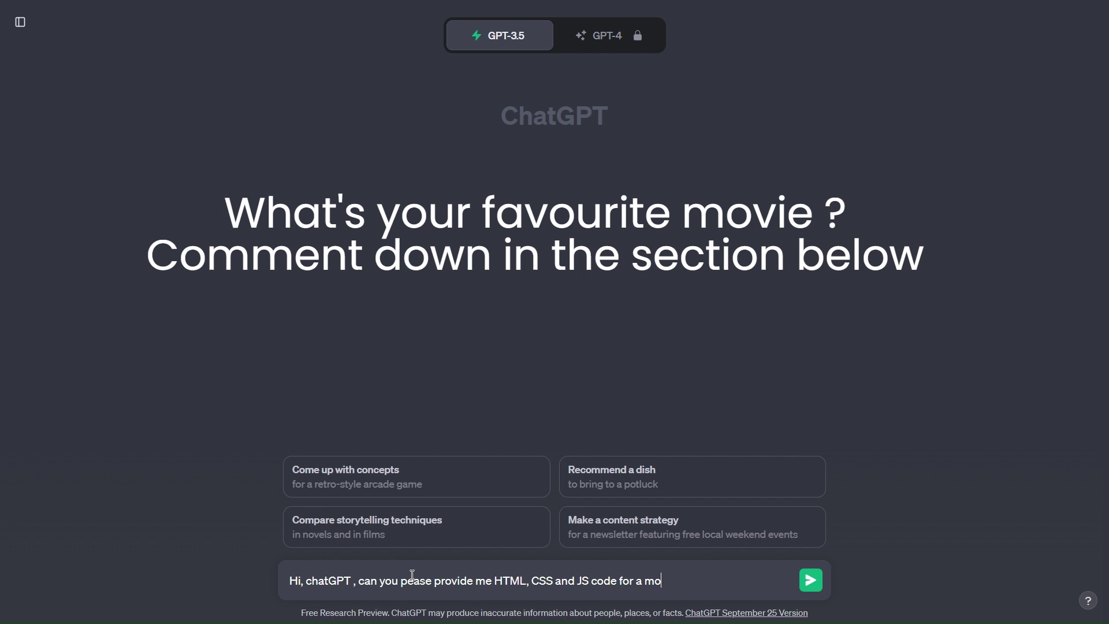
{"action": "type", "text": "vie search webs"}
{"action": "type", "text": "ite whre"}
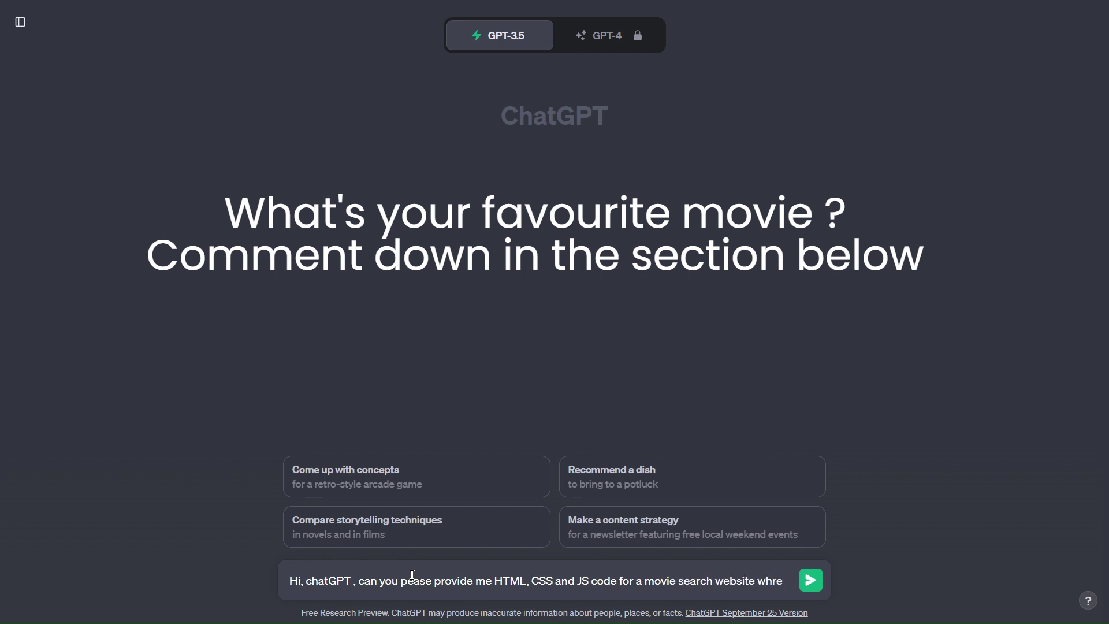
{"action": "type", "text": "re"}
{"action": "type", "text": " res"}
{"action": "type", "text": "ul"}
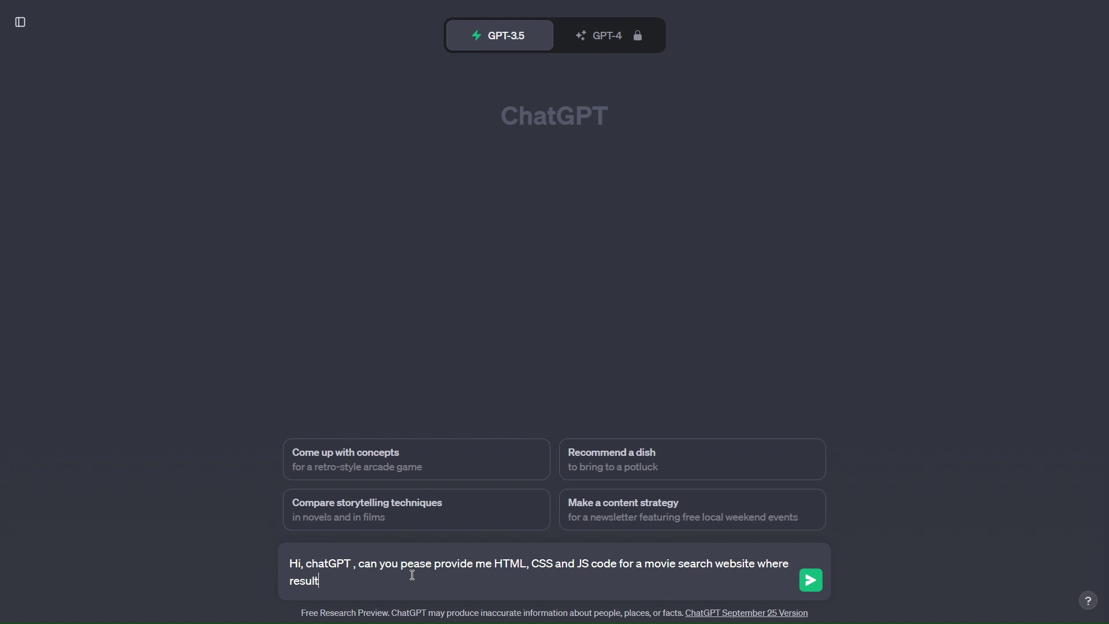
{"action": "type", "text": "t is fetched fro"}
{"action": "type", "text": "m "}
{"action": "type", "text": " API"}
{"action": "key", "text": "Return"}
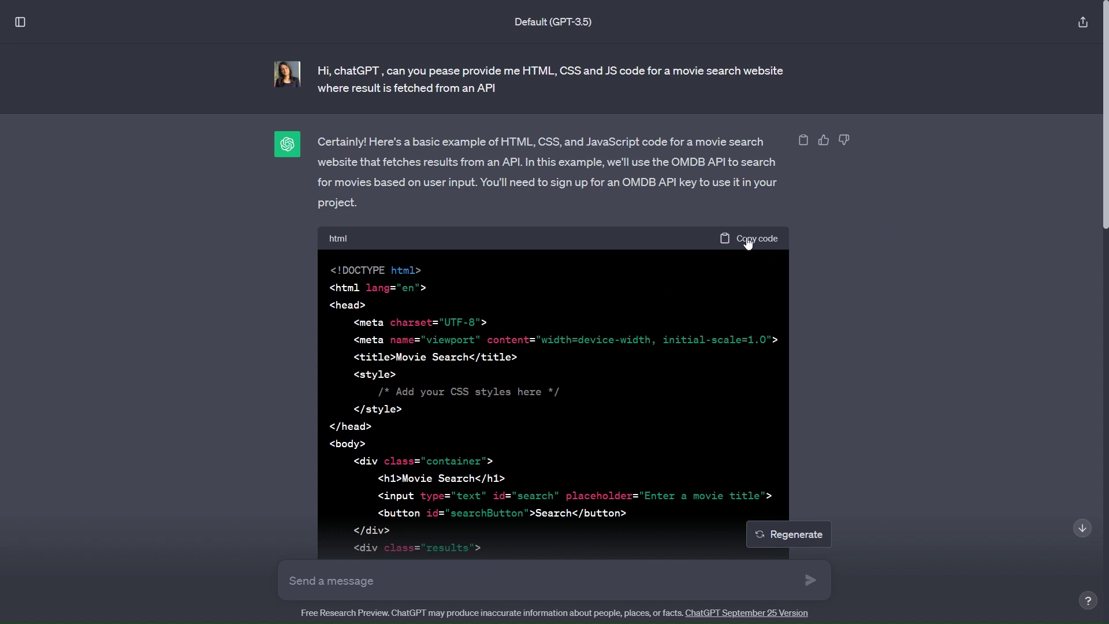
Step: Highlight 'OMDB API key' in the reply and copy the HTML code block
{"action": "left_click_drag", "start_coordinate": [622, 180], "coordinate": [704, 181]}
{"action": "scroll", "coordinate": [870, 178], "scroll_direction": "down", "scroll_amount": 10}
{"action": "scroll", "coordinate": [869, 179], "scroll_direction": "down", "scroll_amount": 5}
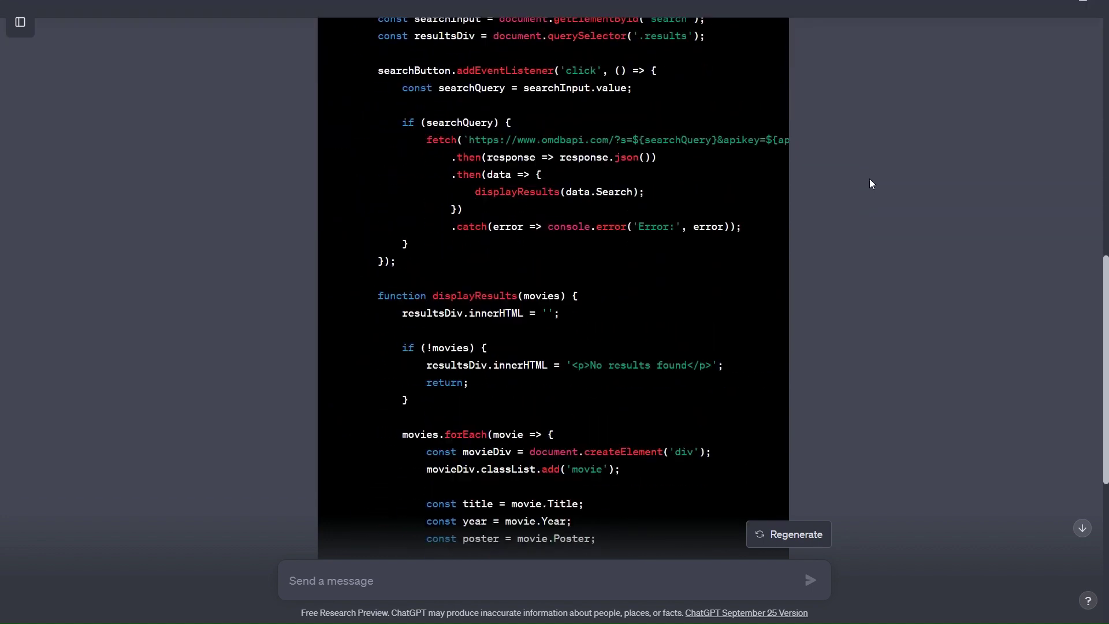
{"action": "scroll", "coordinate": [869, 179], "scroll_direction": "up", "scroll_amount": 5}
{"action": "scroll", "coordinate": [857, 198], "scroll_direction": "up", "scroll_amount": 5}
{"action": "scroll", "coordinate": [857, 201], "scroll_direction": "up", "scroll_amount": 5}
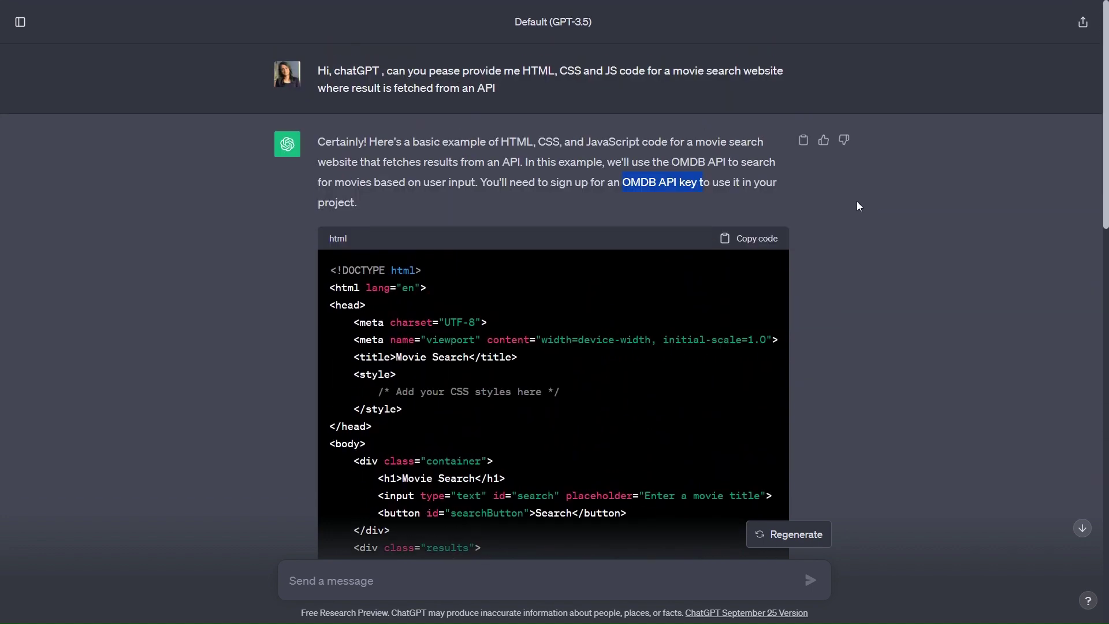
{"action": "left_click", "coordinate": [754, 243]}
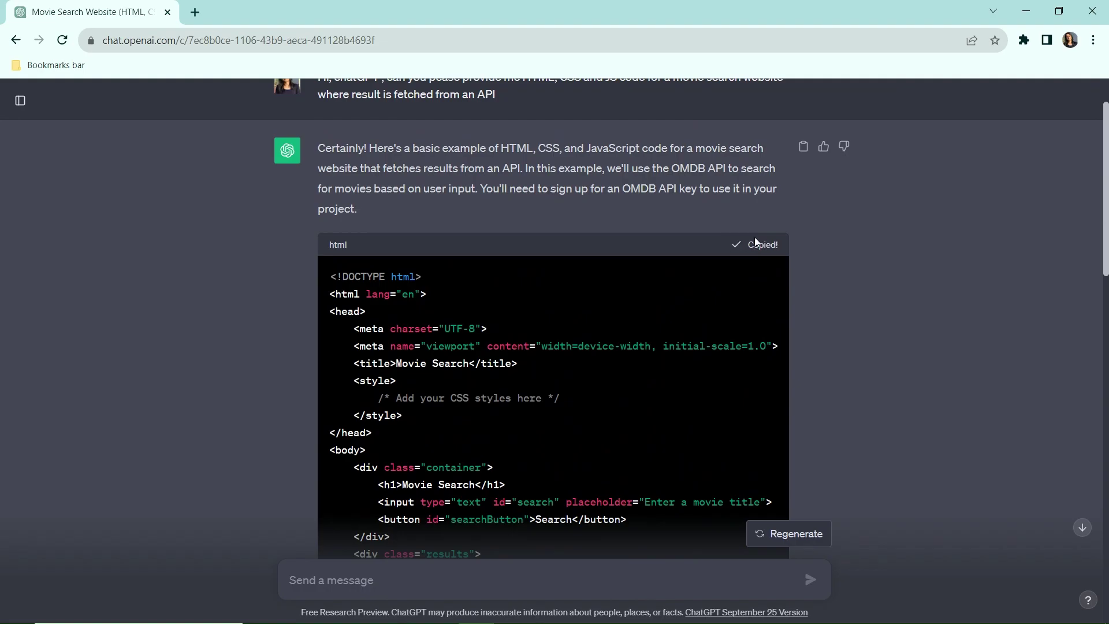
Step: Create main.html in the chatGPT project and paste the generated movie search code
{"action": "key", "text": "alt+Tab"}
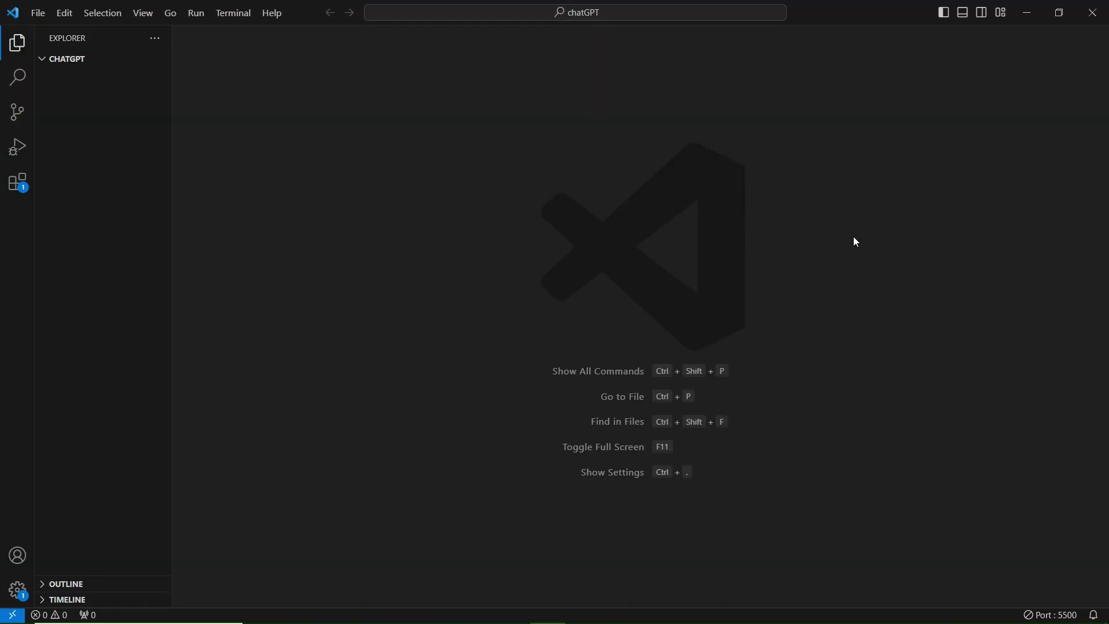
{"action": "left_click", "coordinate": [109, 59]}
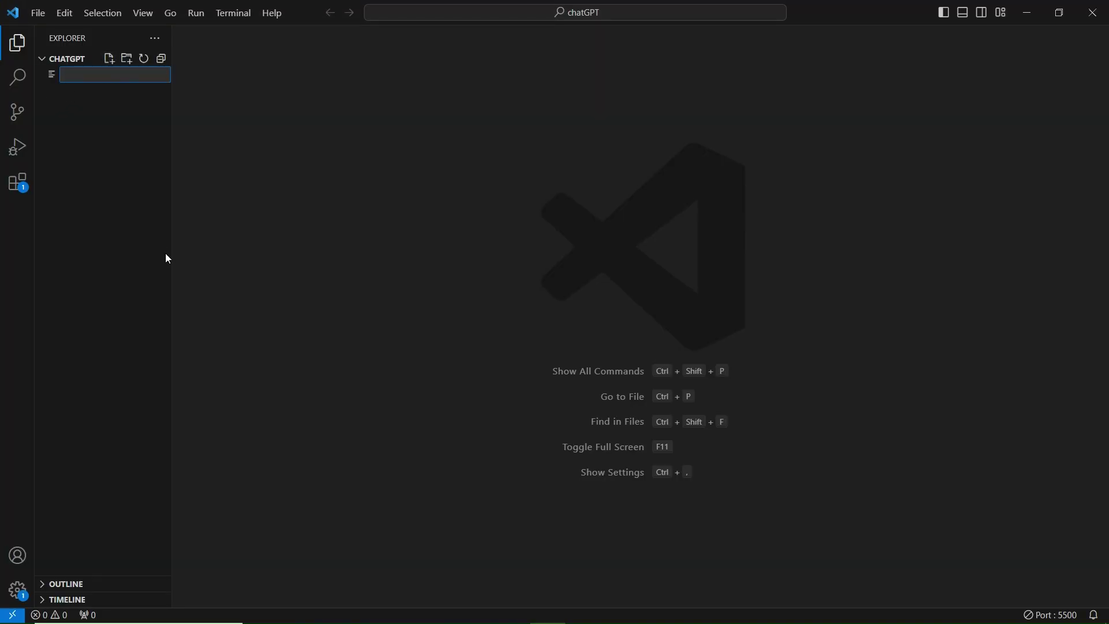
{"action": "type", "text": "main.html"}
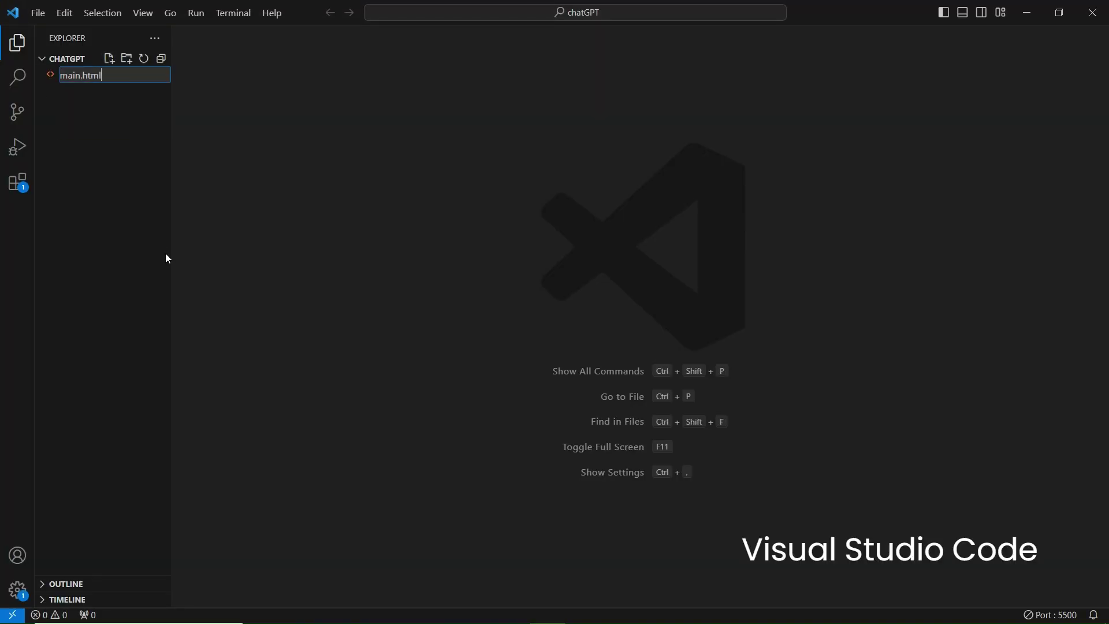
{"action": "key", "text": "Return"}
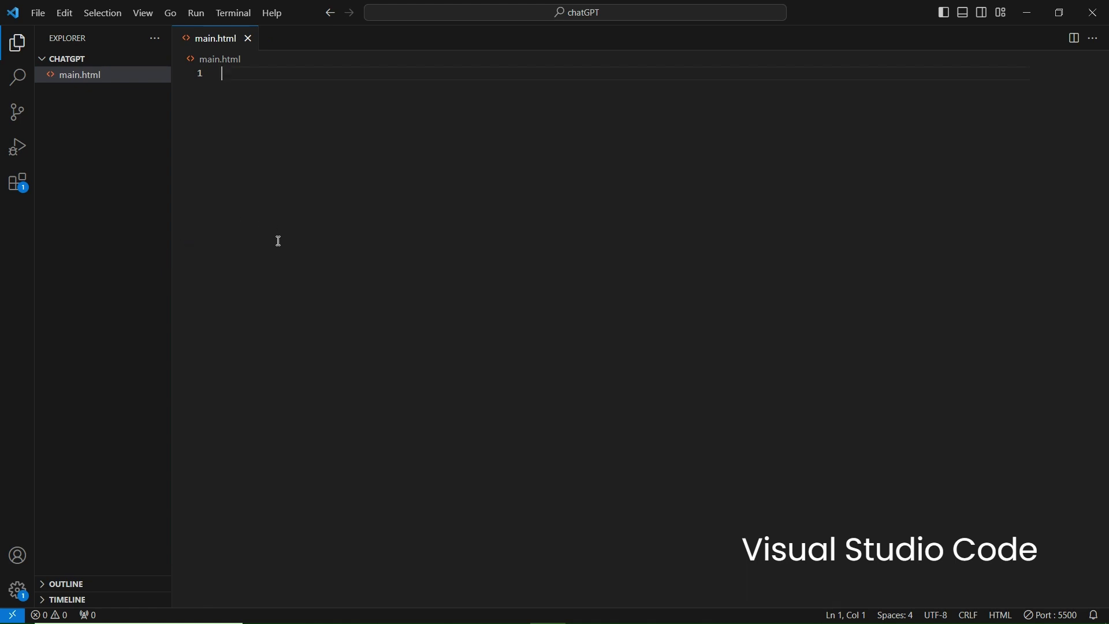
{"action": "key", "text": "ctrl+v"}
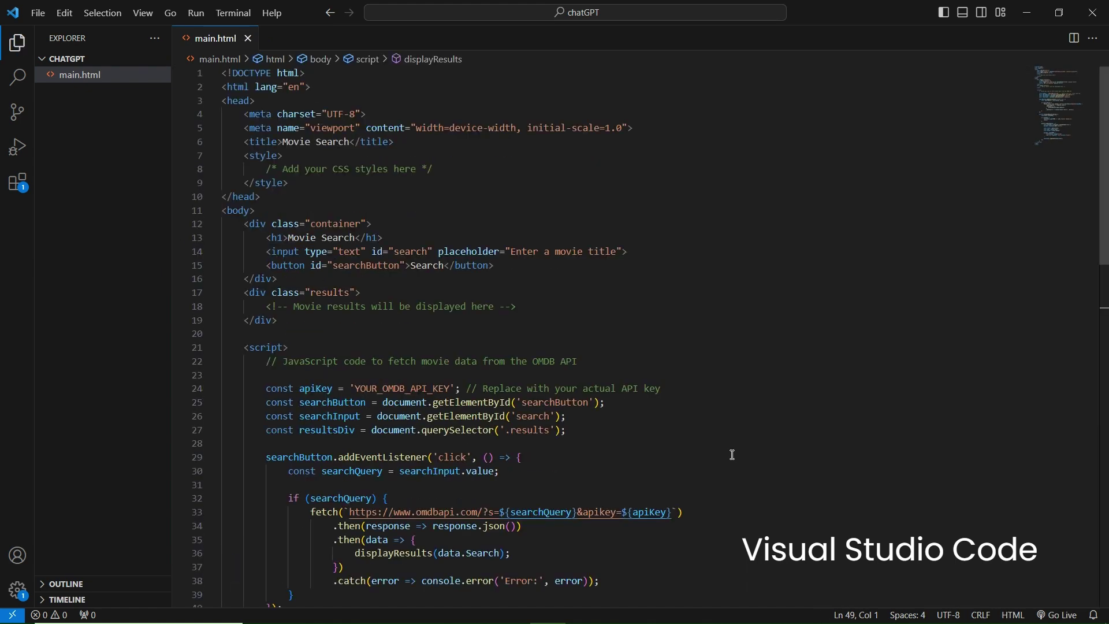
{"action": "double_click", "coordinate": [650, 512]}
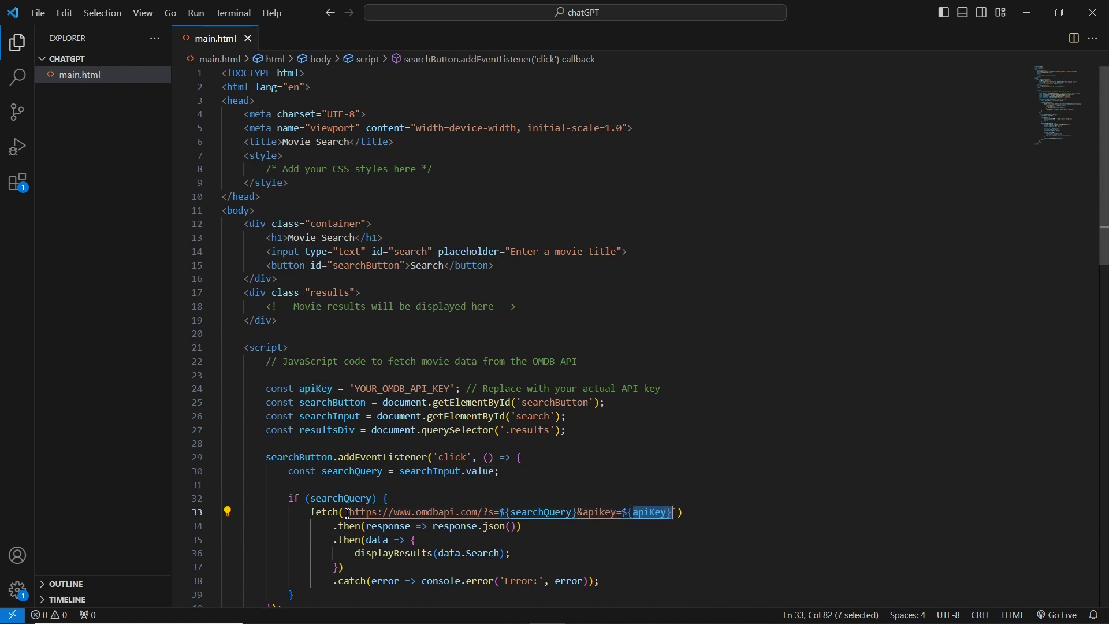
{"action": "left_click_drag", "start_coordinate": [350, 511], "coordinate": [480, 513]}
{"action": "right_click", "coordinate": [480, 513]}
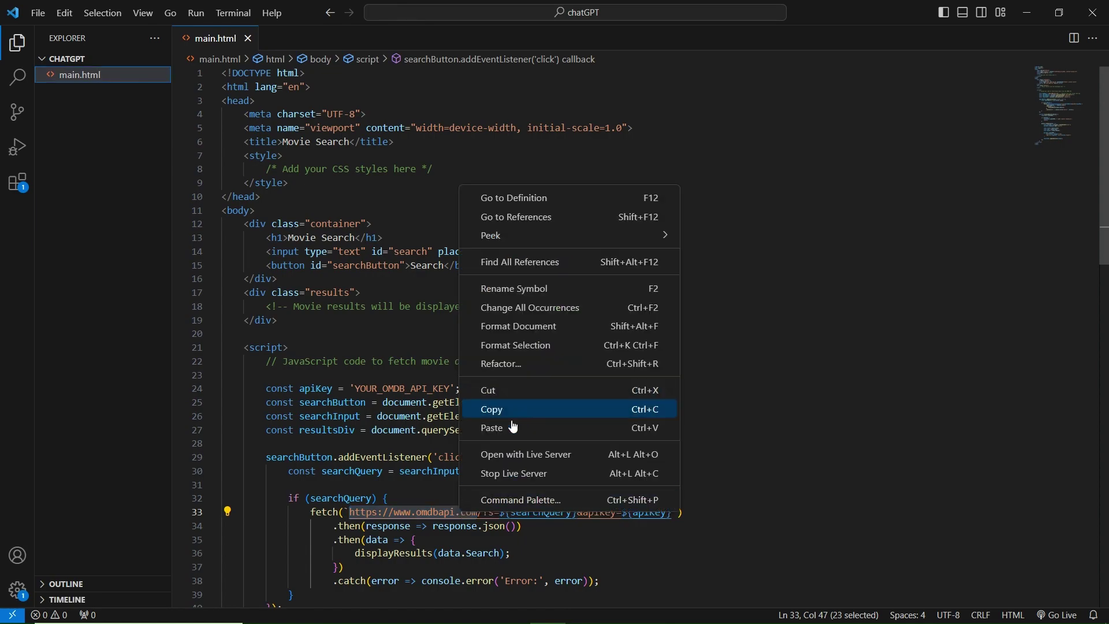
{"action": "left_click", "coordinate": [511, 416]}
Step: Load omdbapi.com in a new tab and pick the FREE! option on the API Key page
{"action": "key", "text": "alt+Tab"}
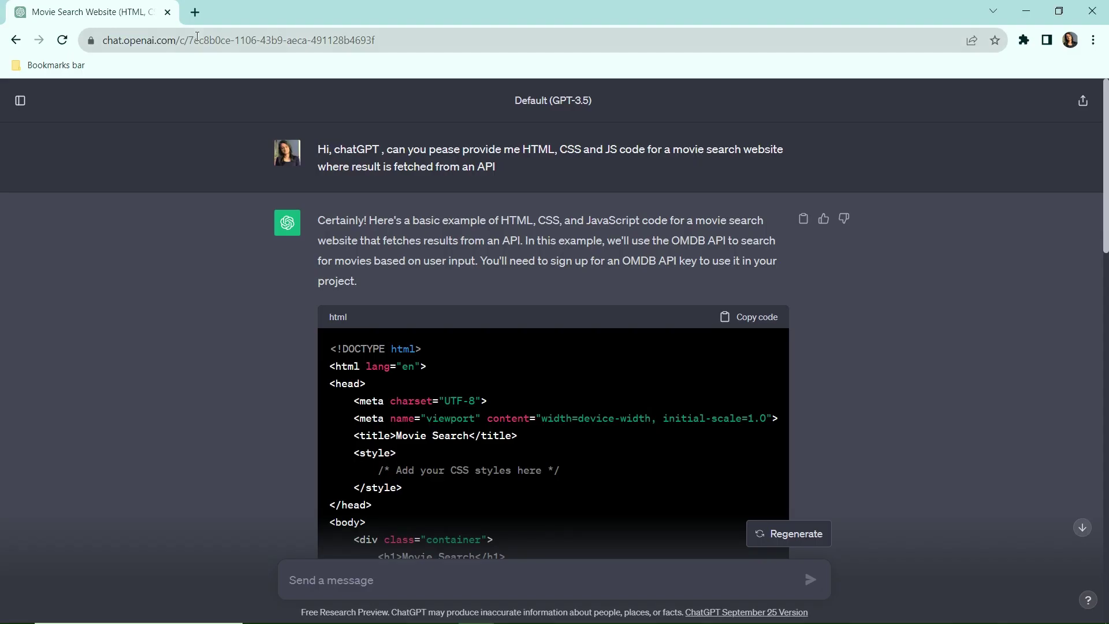
{"action": "left_click", "coordinate": [367, 11]}
{"action": "key", "text": "ctrl+v"}
{"action": "key", "text": "Return"}
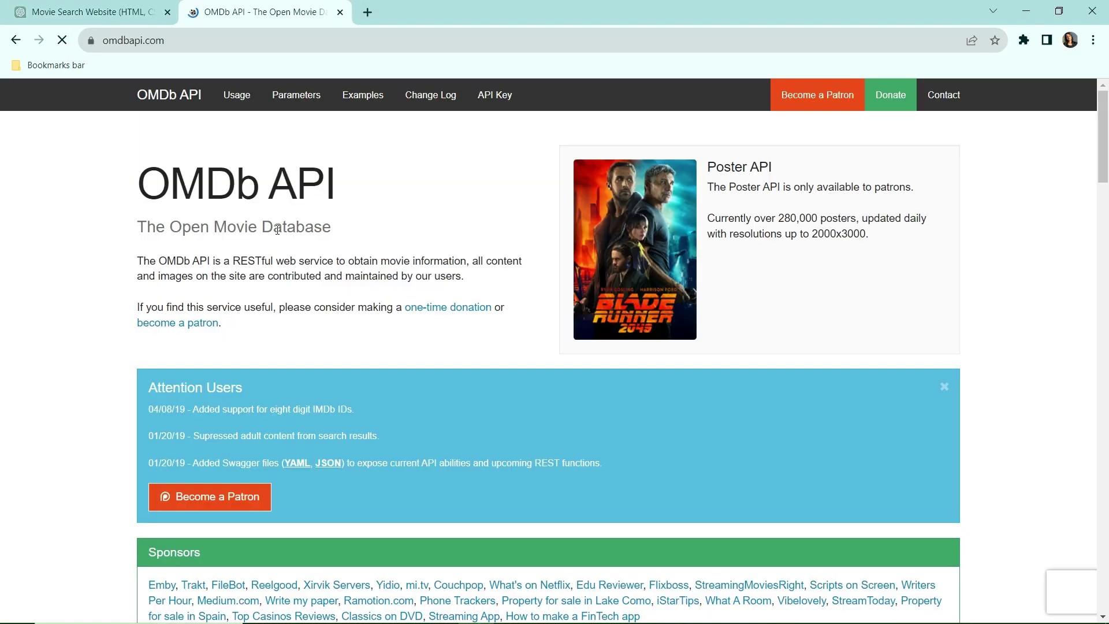
{"action": "left_click", "coordinate": [495, 94]}
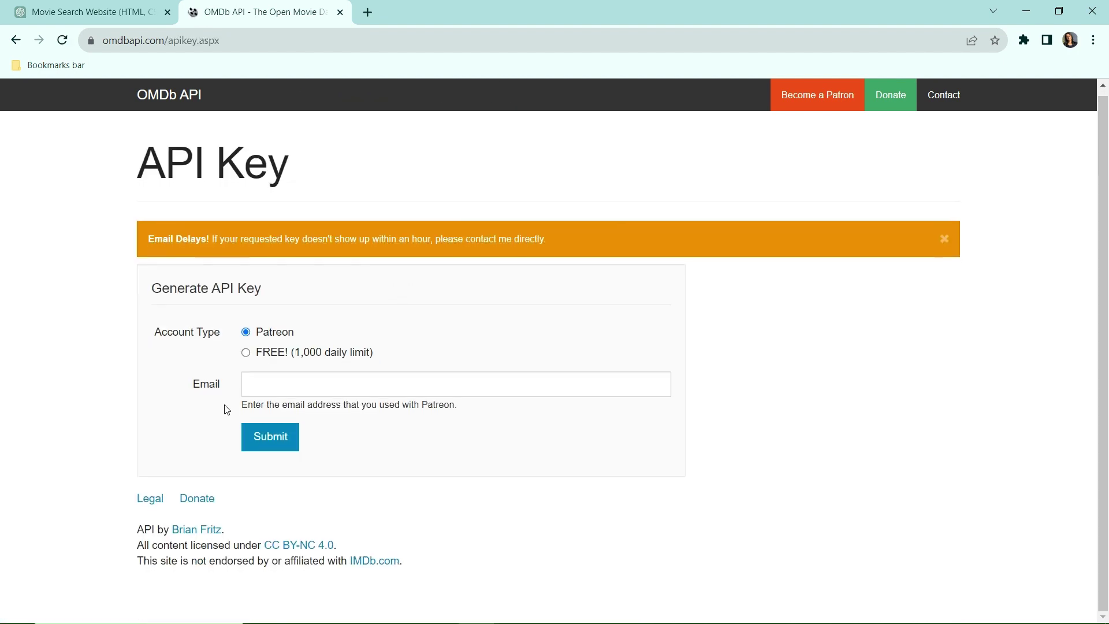
{"action": "left_click", "coordinate": [245, 352]}
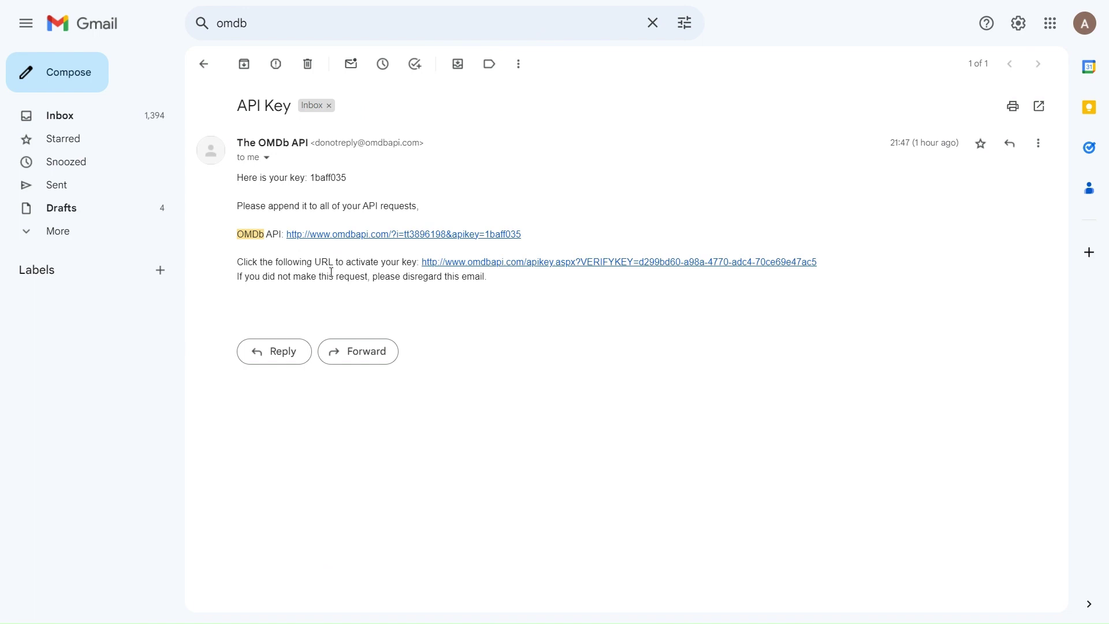
{"action": "left_click_drag", "start_coordinate": [309, 178], "coordinate": [348, 179]}
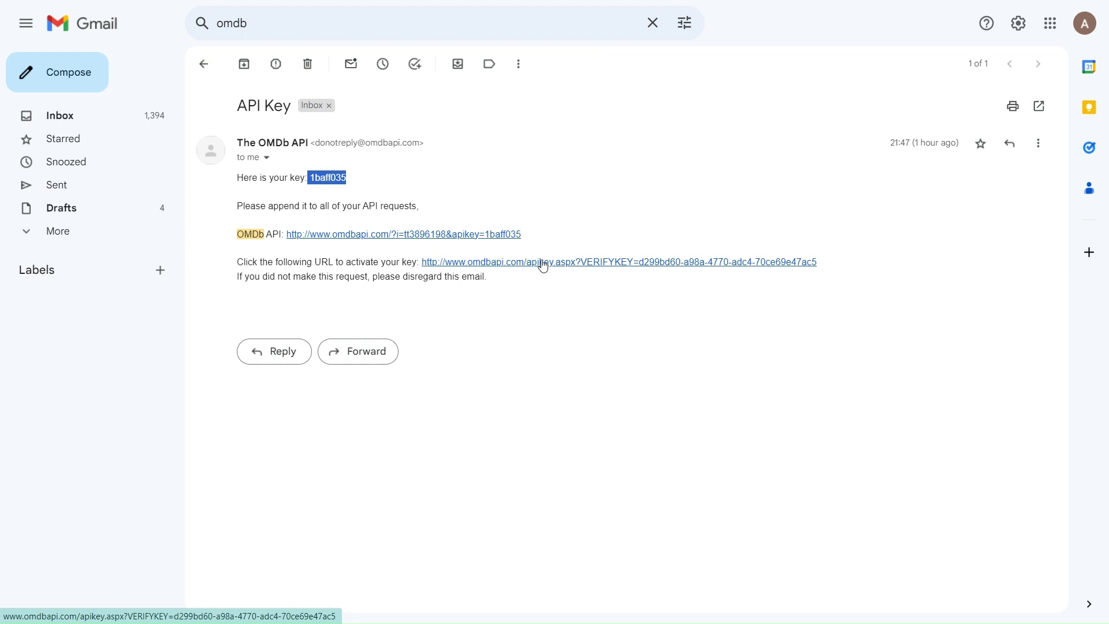
{"action": "right_click", "coordinate": [328, 178]}
{"action": "left_click", "coordinate": [356, 188]}
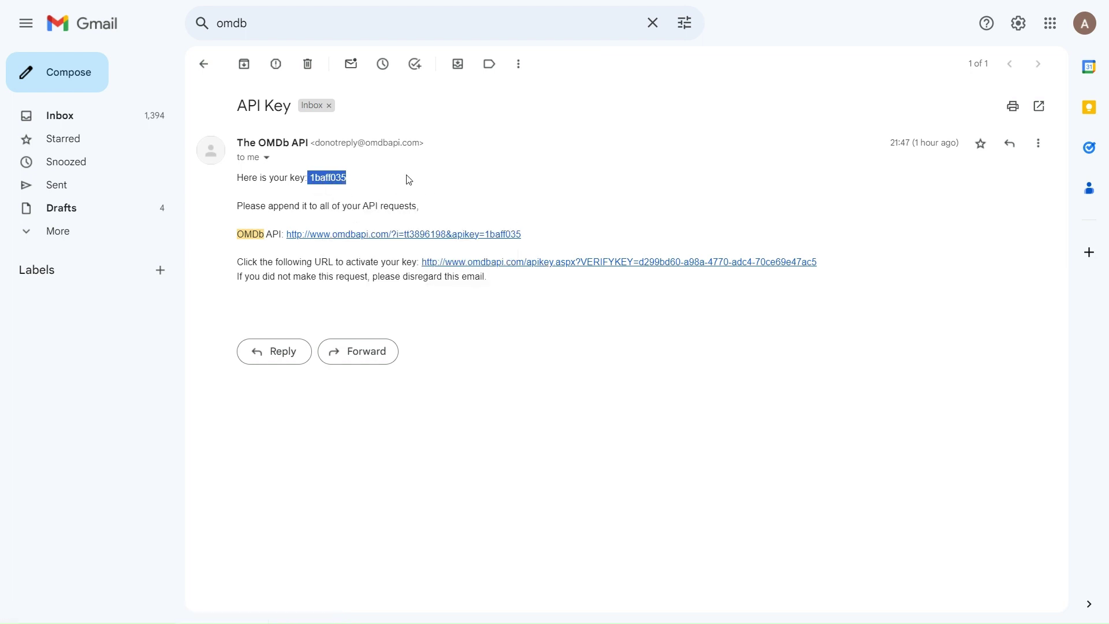
{"action": "key", "text": "alt+Tab"}
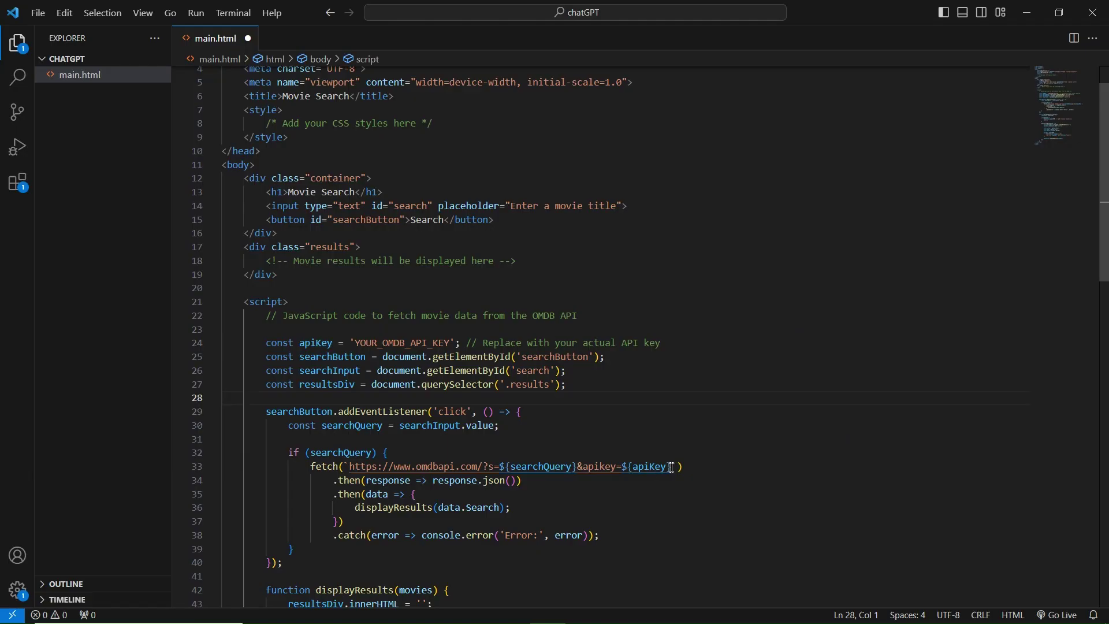
{"action": "left_click_drag", "start_coordinate": [670, 466], "coordinate": [622, 466]}
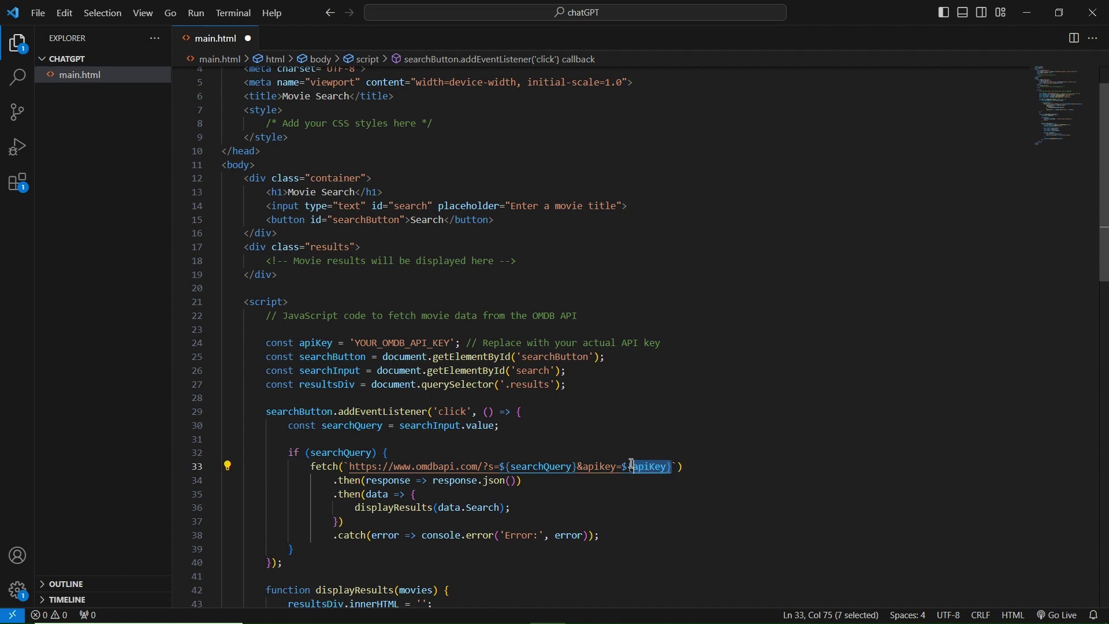
{"action": "key", "text": "ctrl+v"}
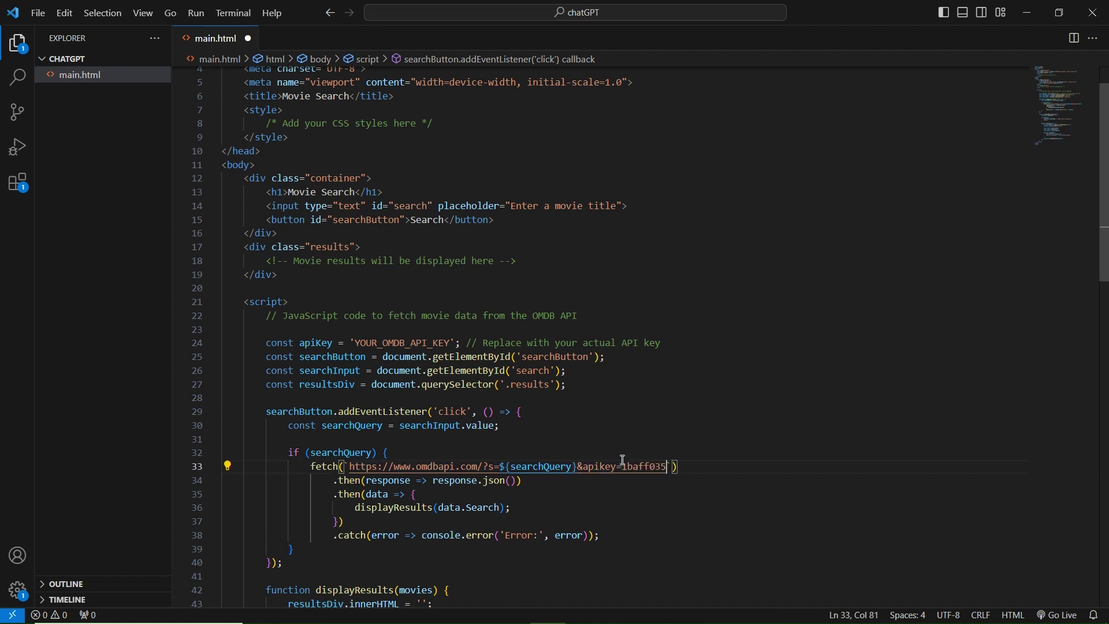
{"action": "key", "text": "ctrl+s"}
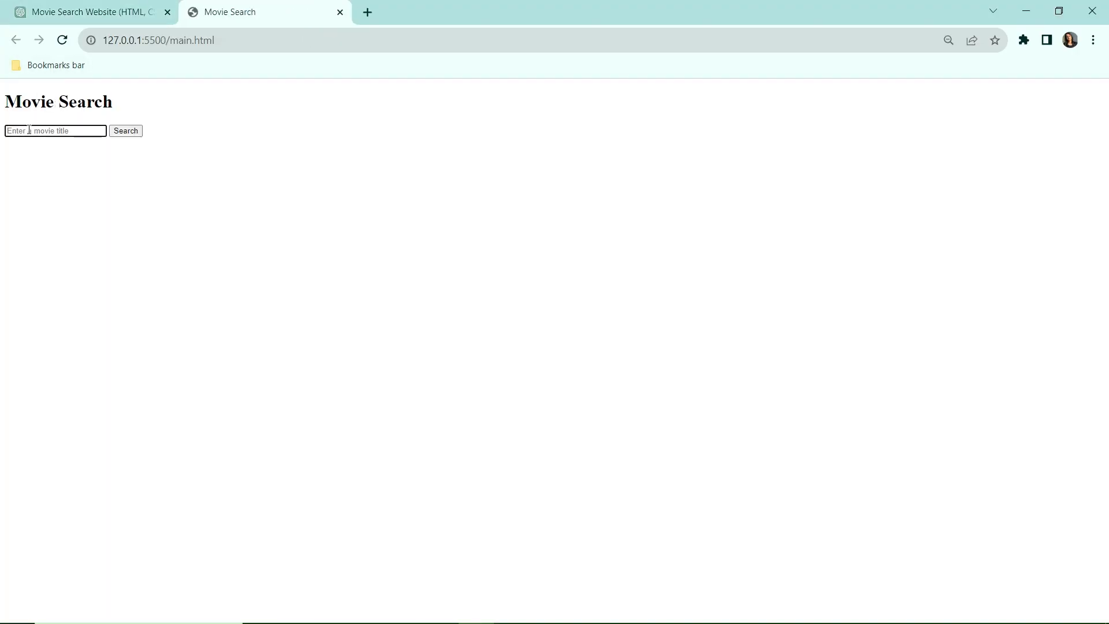
{"action": "type", "text": "CAPTAIN AMERICA"}
Step: Run the CAPTAIN AMERICA search on the Live Server page to list poster results
{"action": "left_click", "coordinate": [126, 131]}
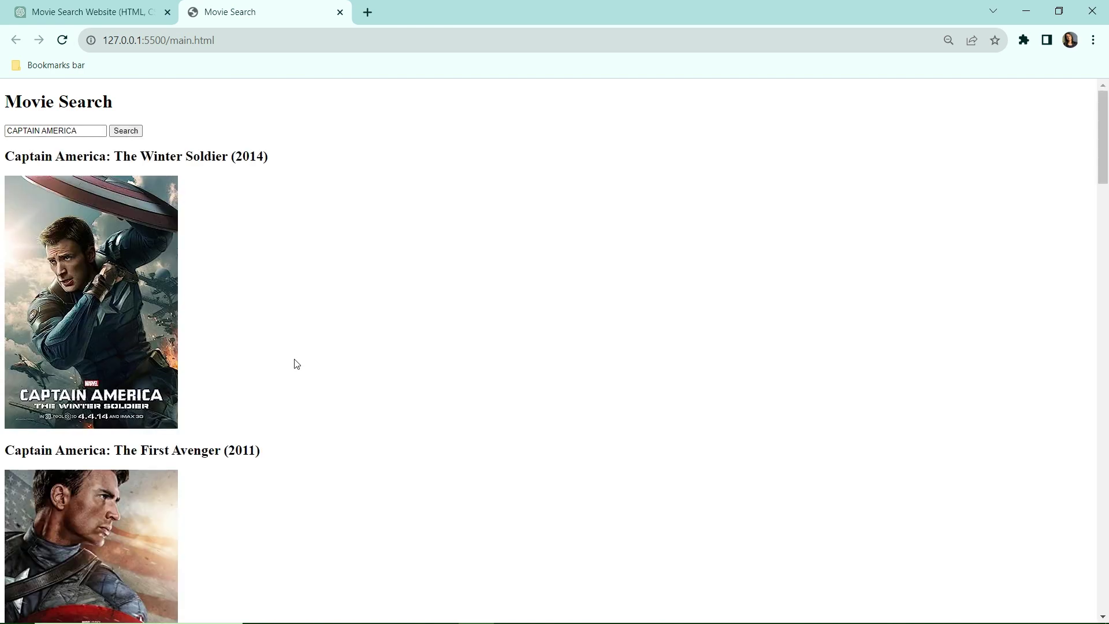
{"action": "scroll", "coordinate": [264, 329], "scroll_direction": "down", "scroll_amount": 5}
{"action": "scroll", "coordinate": [275, 362], "scroll_direction": "down", "scroll_amount": 4}
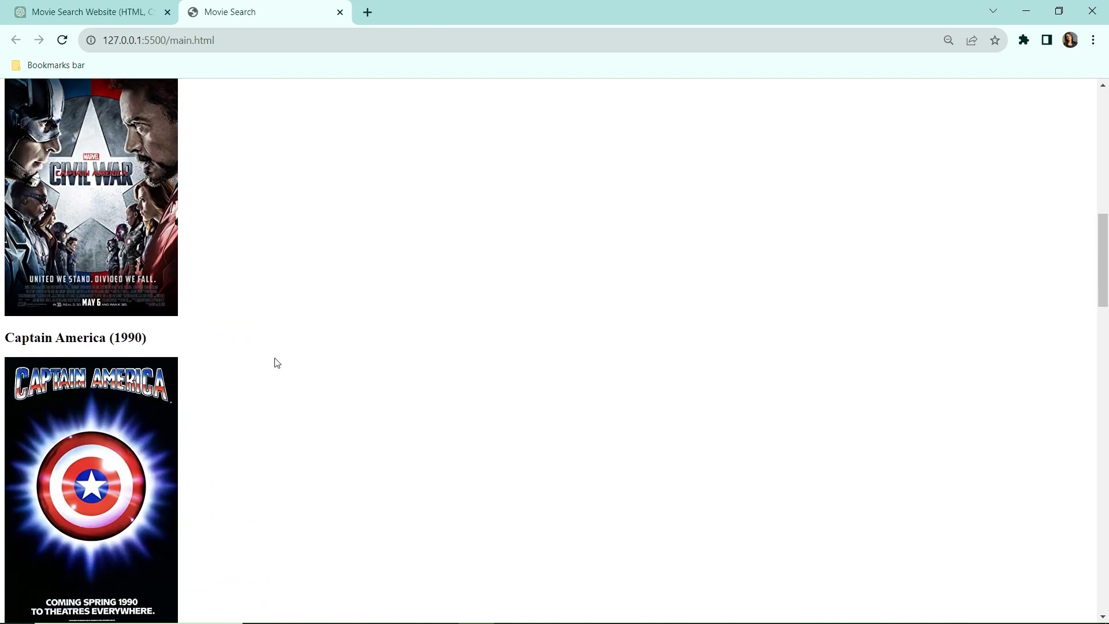
{"action": "scroll", "coordinate": [276, 362], "scroll_direction": "down", "scroll_amount": 3}
{"action": "scroll", "coordinate": [275, 362], "scroll_direction": "up", "scroll_amount": 3}
{"action": "scroll", "coordinate": [277, 363], "scroll_direction": "up", "scroll_amount": 5}
{"action": "scroll", "coordinate": [277, 363], "scroll_direction": "up", "scroll_amount": 4}
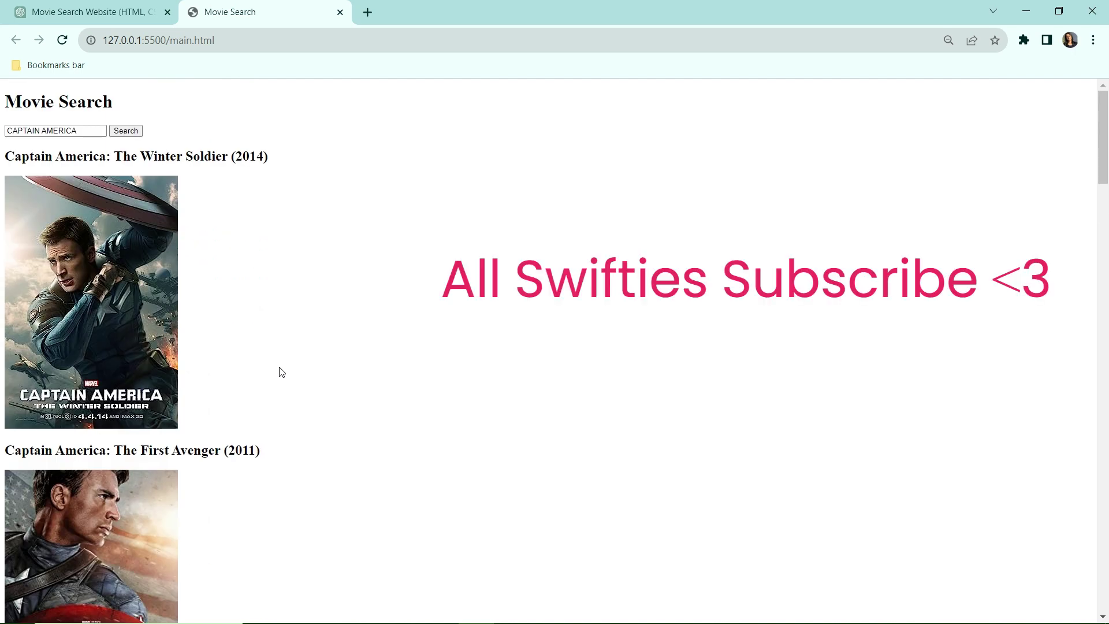
Step: Ask for CSS styling and 'i want it to be responsive and dark themed', then copy the CSS
{"action": "left_click", "coordinate": [86, 11]}
{"action": "scroll", "coordinate": [547, 540], "scroll_direction": "down", "scroll_amount": 8}
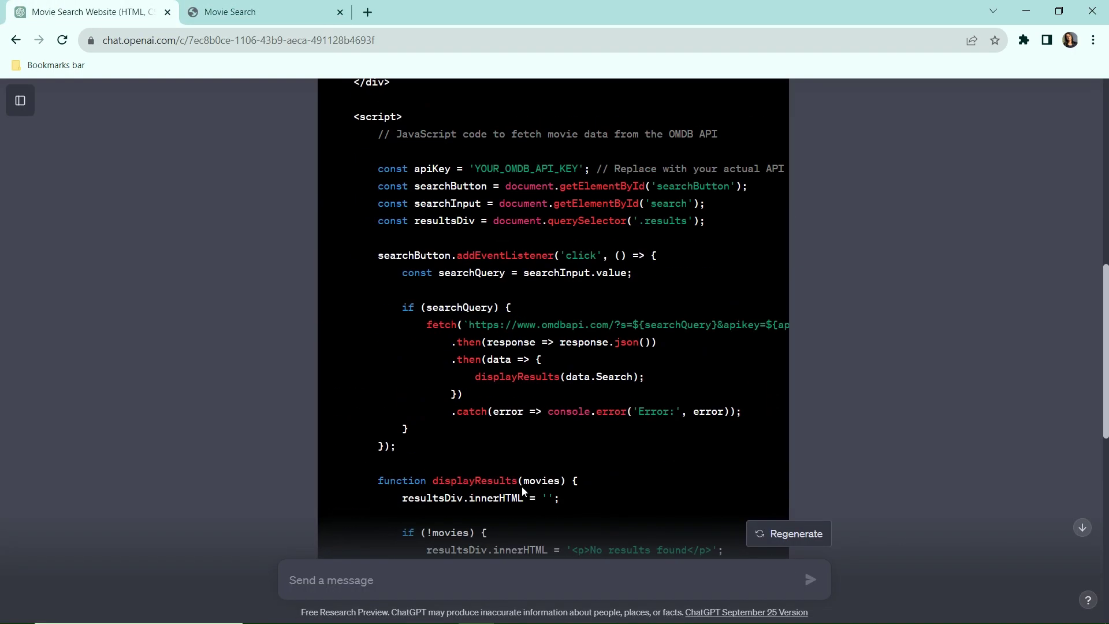
{"action": "scroll", "coordinate": [522, 486], "scroll_direction": "down", "scroll_amount": 8}
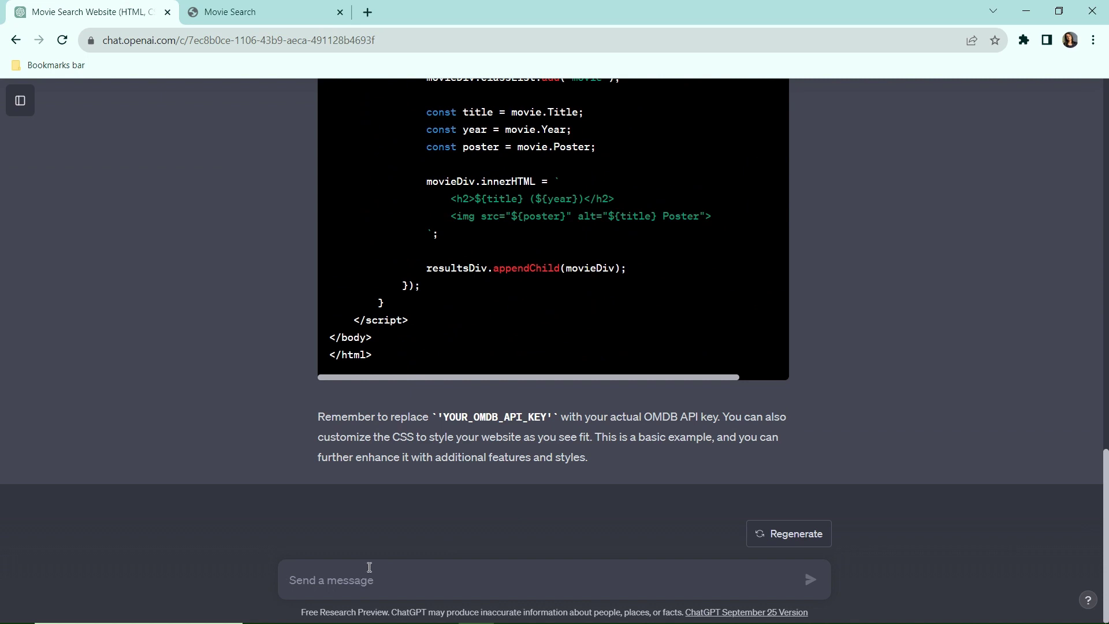
{"action": "type", "text": "CSS s"}
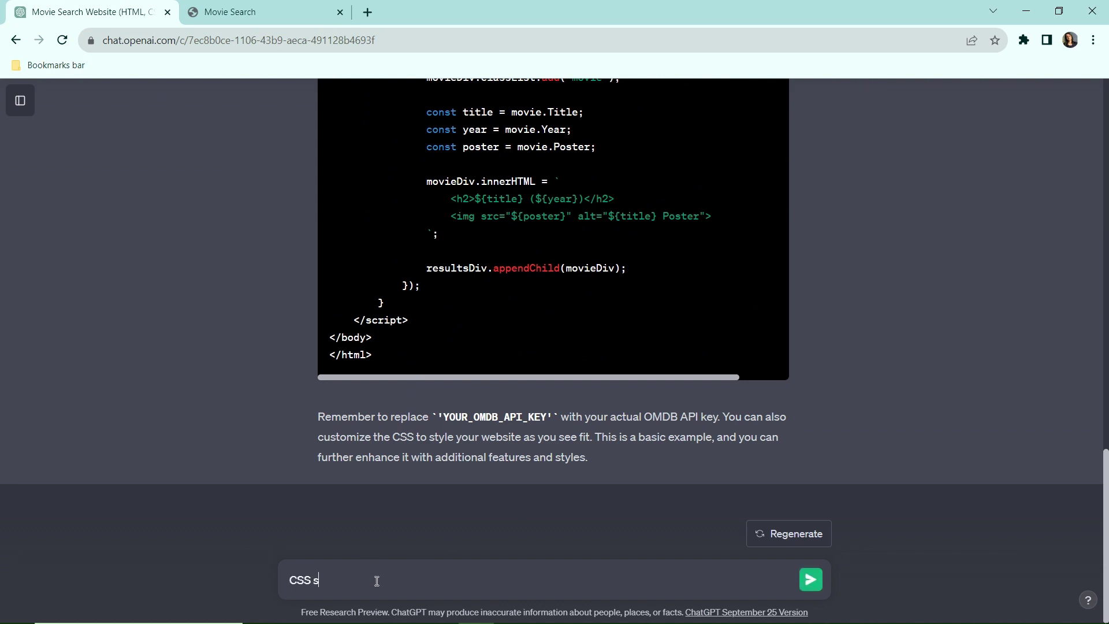
{"action": "type", "text": "tyling code"}
{"action": "type", "text": " for above co"}
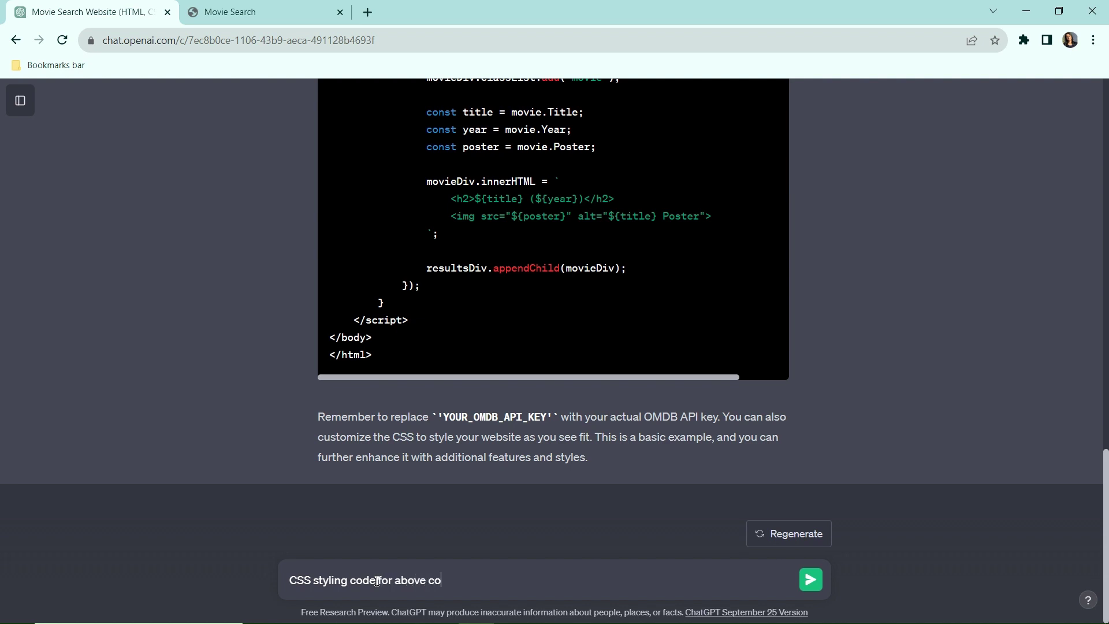
{"action": "type", "text": "de"}
{"action": "key", "text": "Return"}
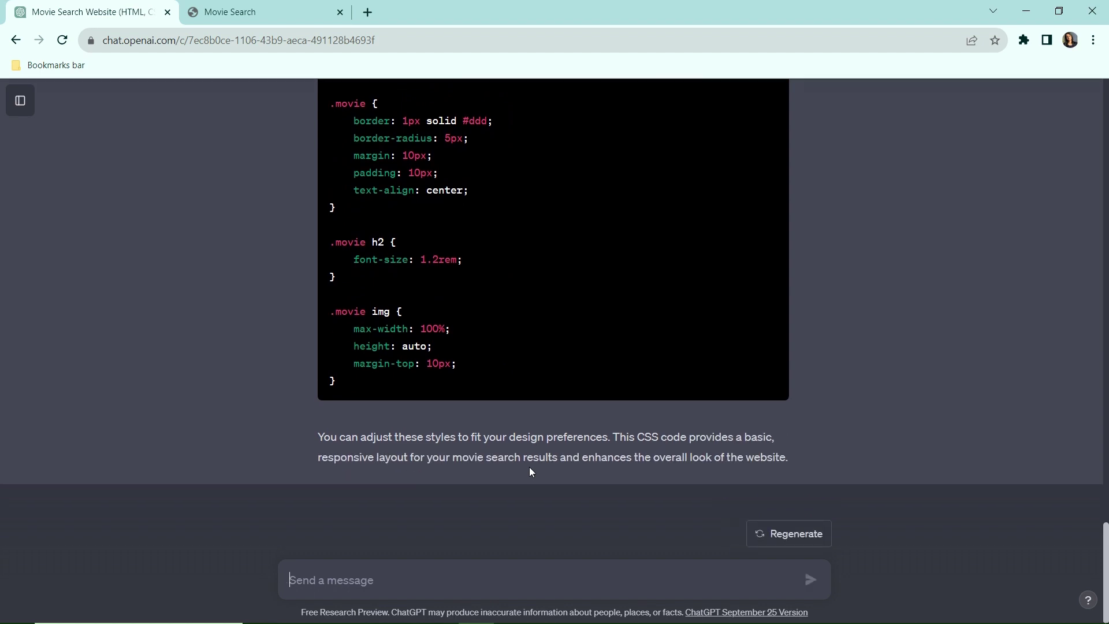
{"action": "left_click", "coordinate": [348, 580]}
{"action": "type", "text": "i wan"}
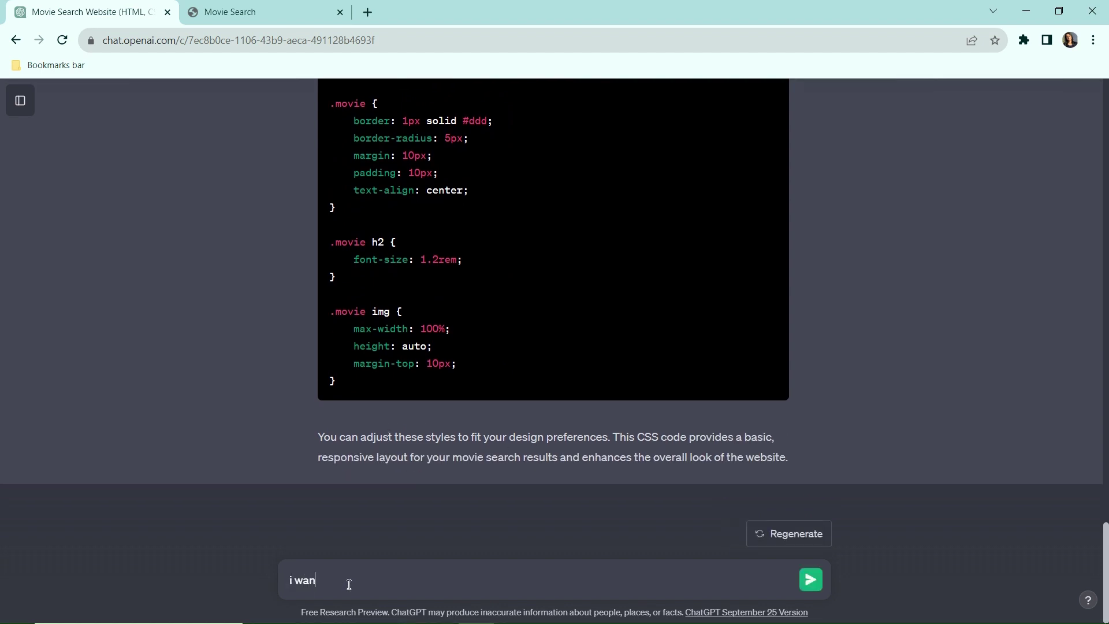
{"action": "type", "text": "t it to be responsive"}
{"action": "type", "text": " and dark themed"}
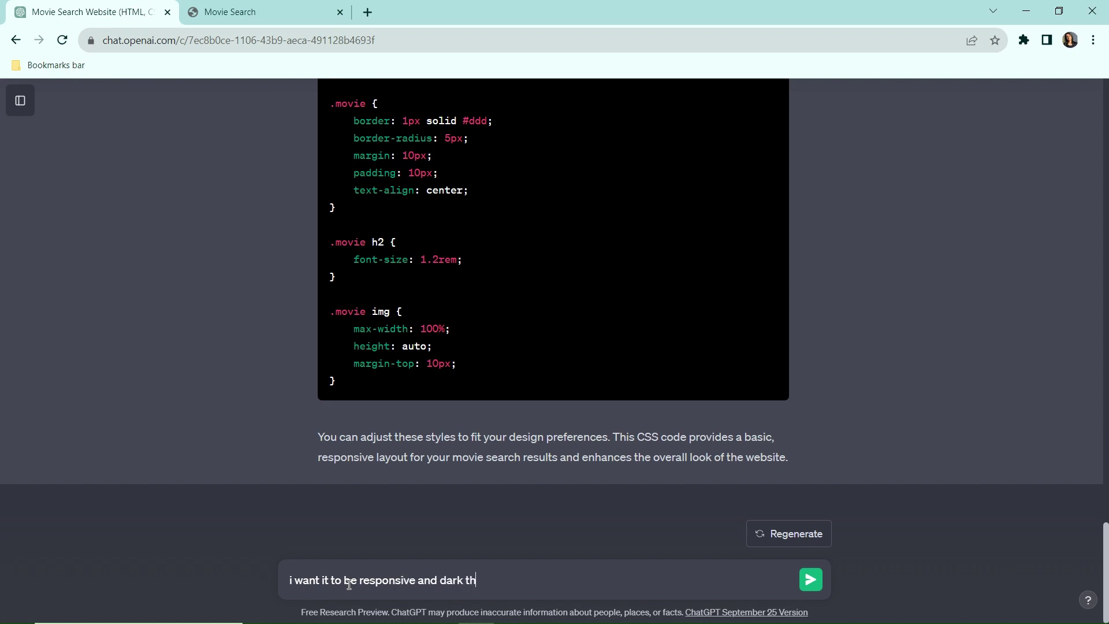
{"action": "key", "text": "Return"}
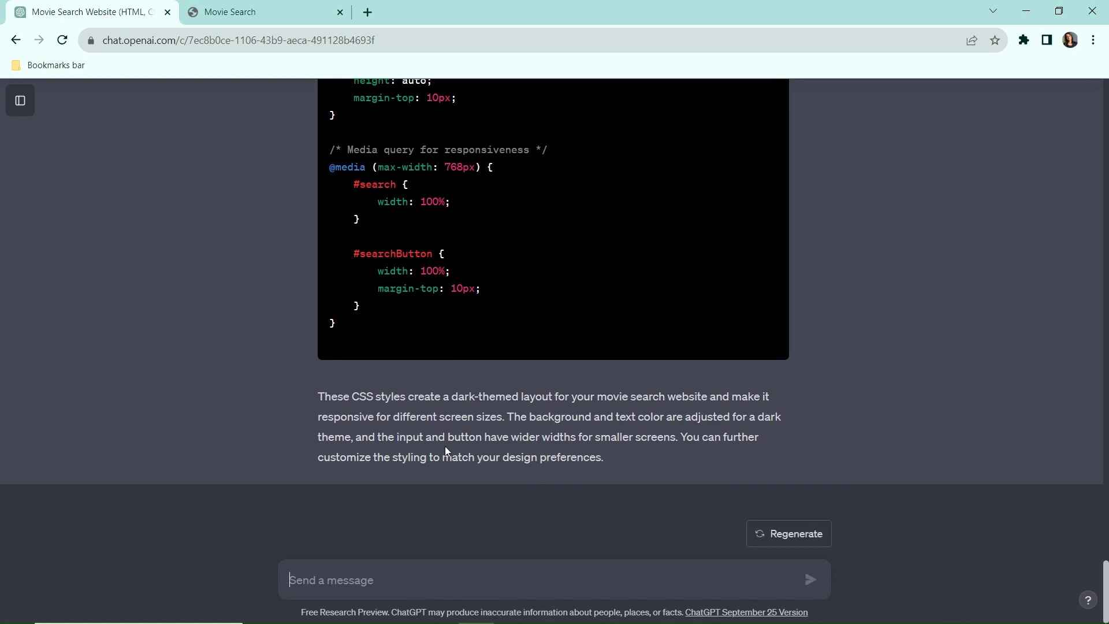
{"action": "scroll", "coordinate": [668, 266], "scroll_direction": "up", "scroll_amount": 10}
{"action": "scroll", "coordinate": [667, 298], "scroll_direction": "up", "scroll_amount": 5}
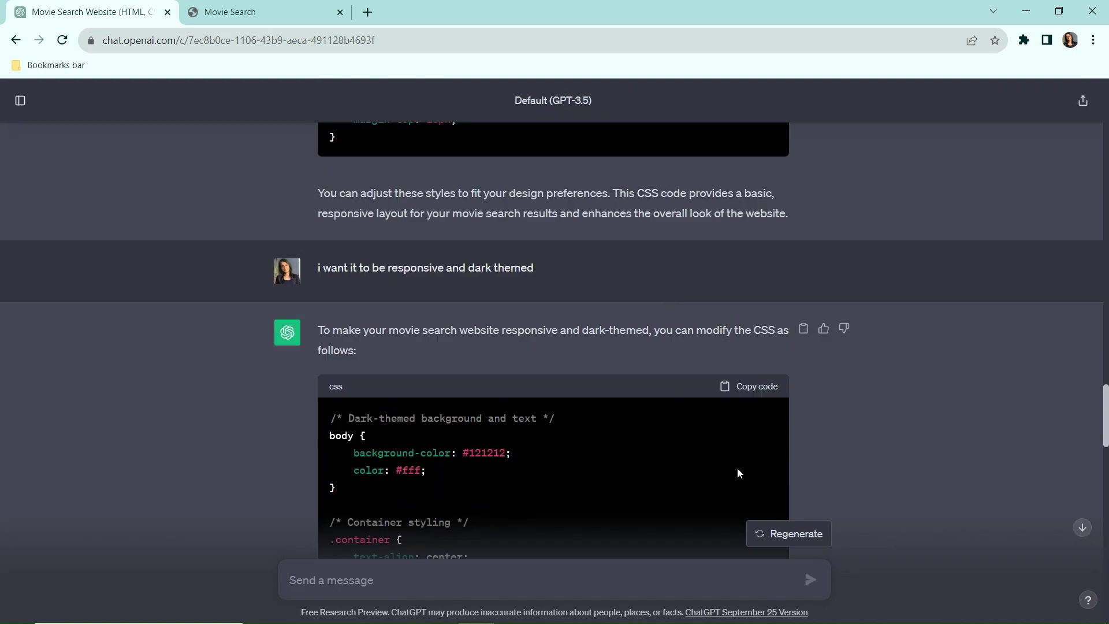
{"action": "left_click", "coordinate": [747, 387]}
{"action": "key", "text": "alt+Tab"}
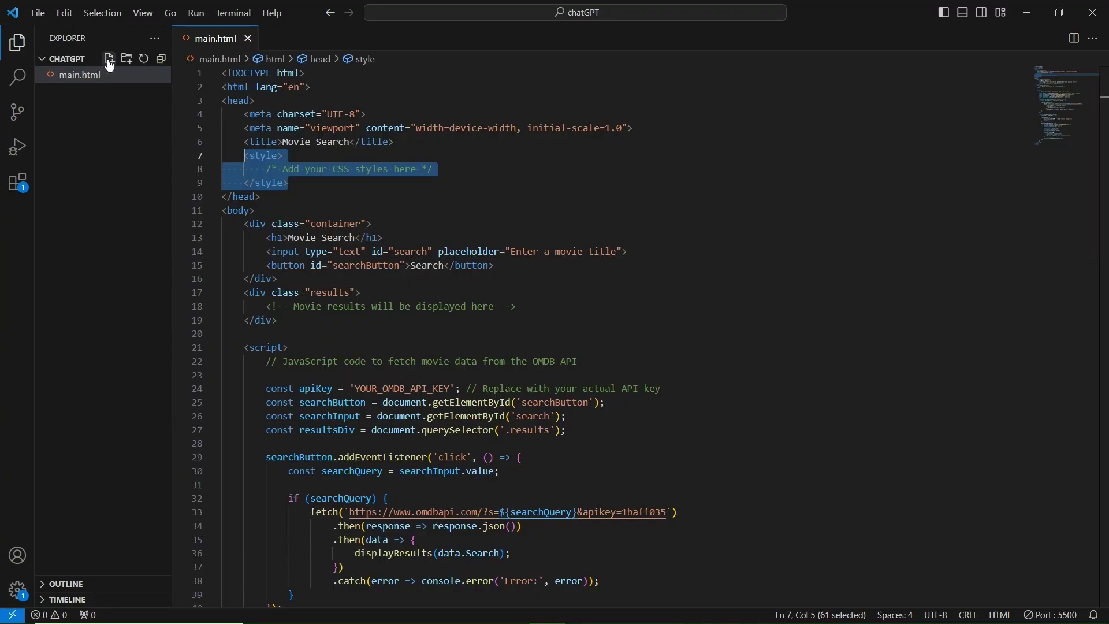
Step: Create main.css in the project, paste the dark responsive CSS and save it
{"action": "left_click", "coordinate": [108, 60]}
{"action": "type", "text": "main.css"}
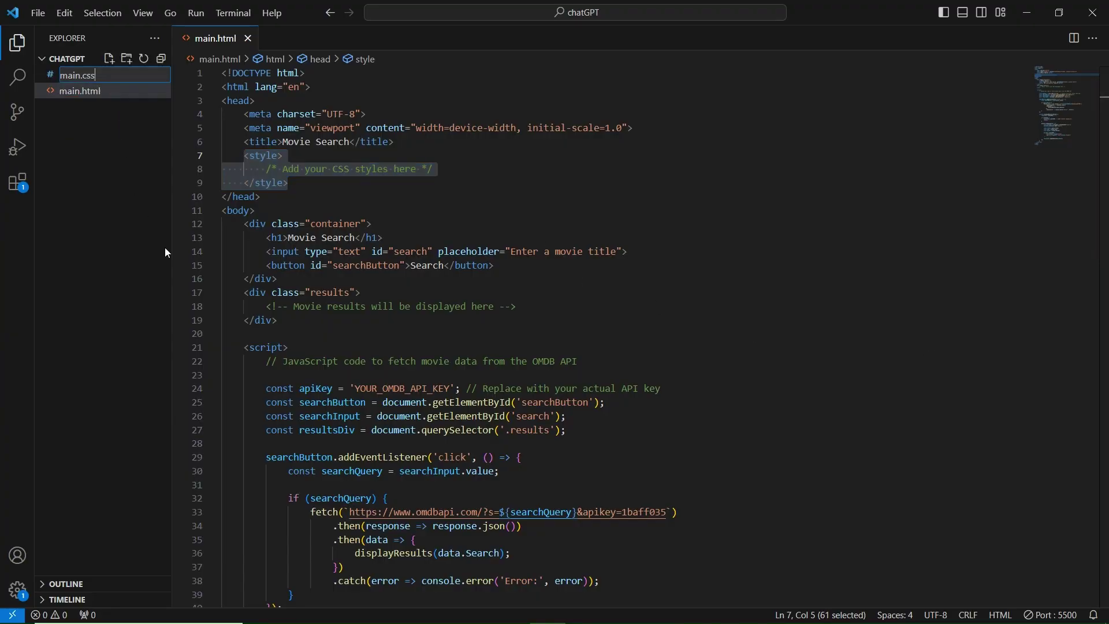
{"action": "key", "text": "Return"}
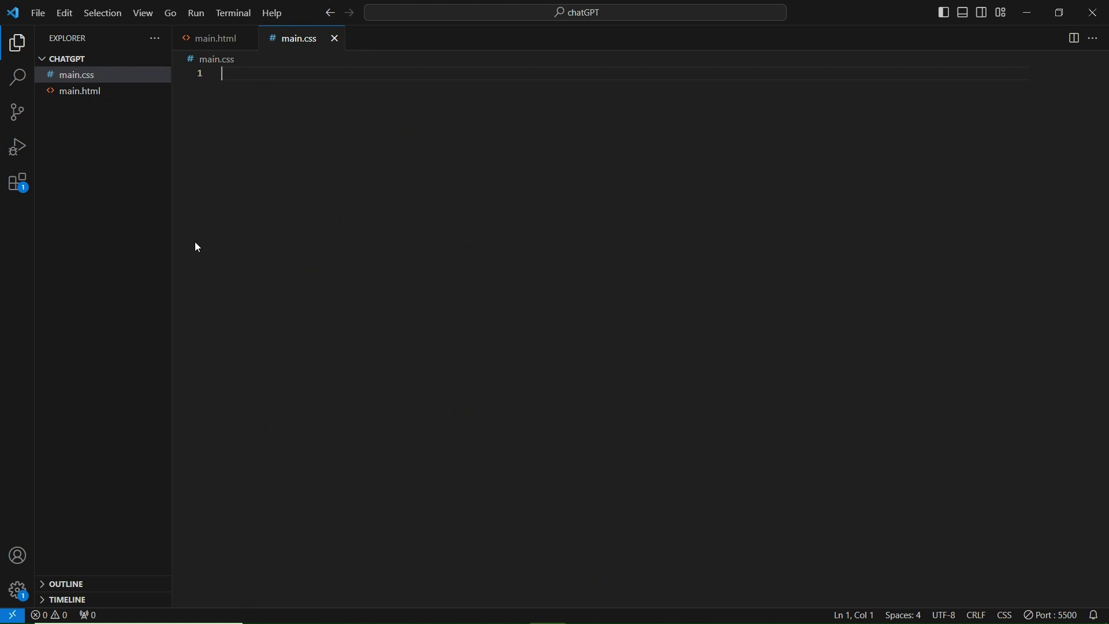
{"action": "key", "text": "ctrl+v"}
{"action": "scroll", "coordinate": [563, 383], "scroll_direction": "up", "scroll_amount": 10}
{"action": "scroll", "coordinate": [563, 382], "scroll_direction": "up", "scroll_amount": 10}
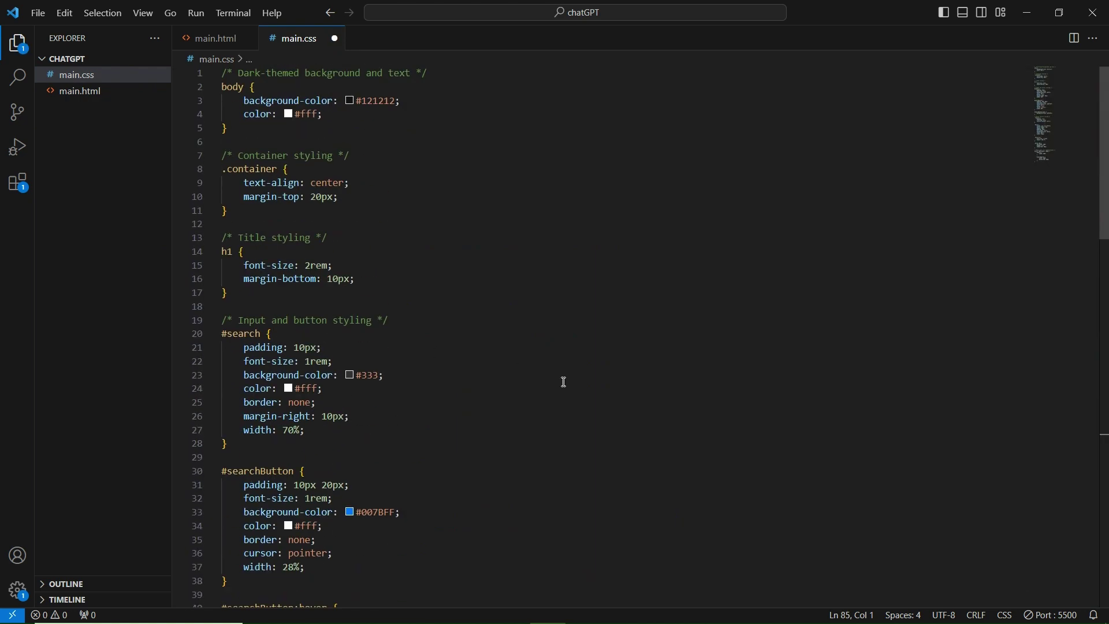
{"action": "key", "text": "ctrl+s"}
Step: Swap main.html's lines 7–9 style block for a link tag with href main.css, then save
{"action": "left_click", "coordinate": [216, 38]}
{"action": "left_click", "coordinate": [297, 184]}
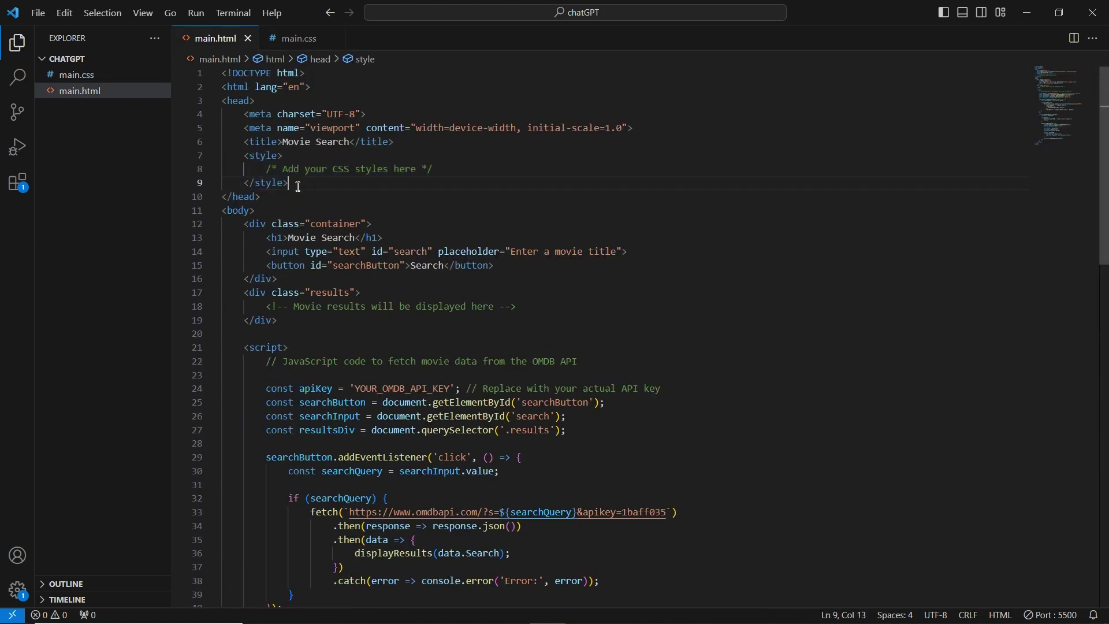
{"action": "left_click_drag", "start_coordinate": [297, 184], "coordinate": [243, 157]}
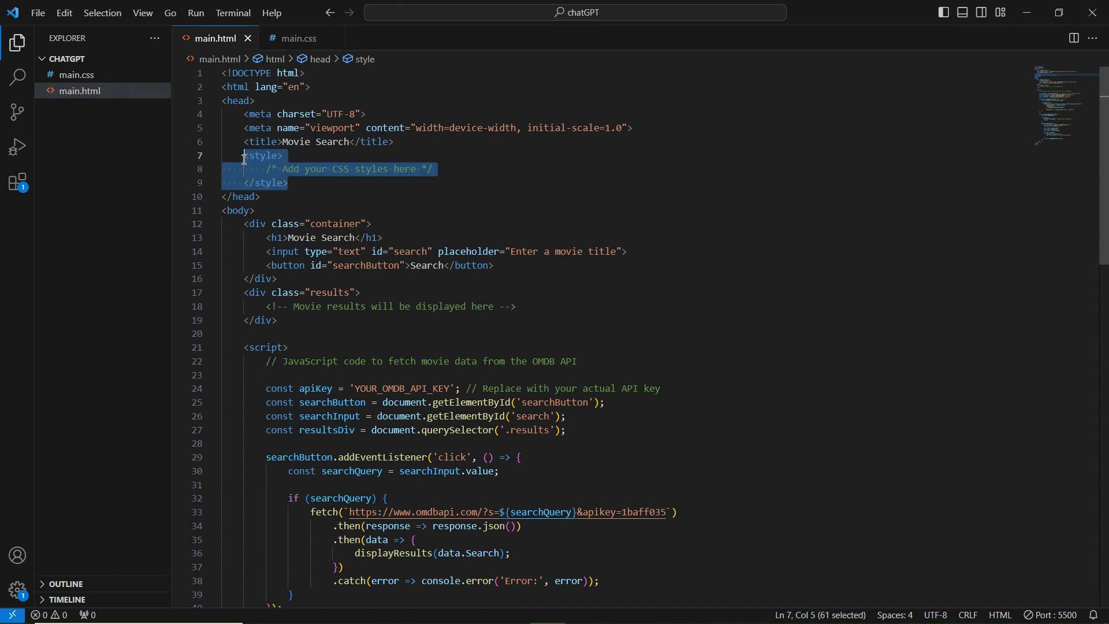
{"action": "type", "text": "link\\"}
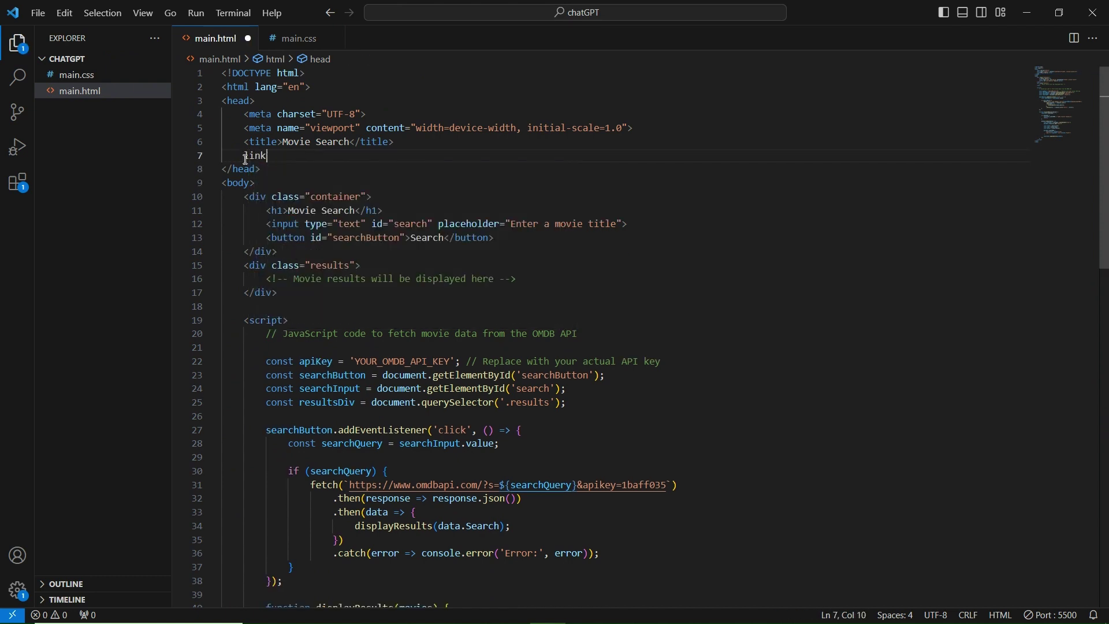
{"action": "key", "text": "Tab"}
{"action": "type", "text": "mai"}
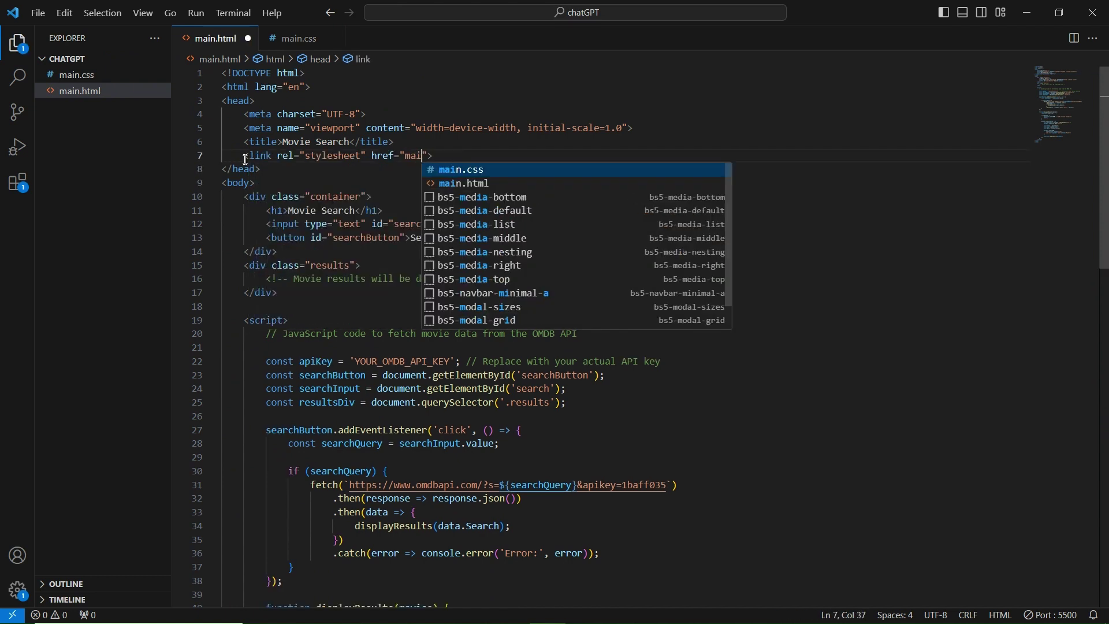
{"action": "type", "text": "n.css"}
{"action": "key", "text": "ctrl+s"}
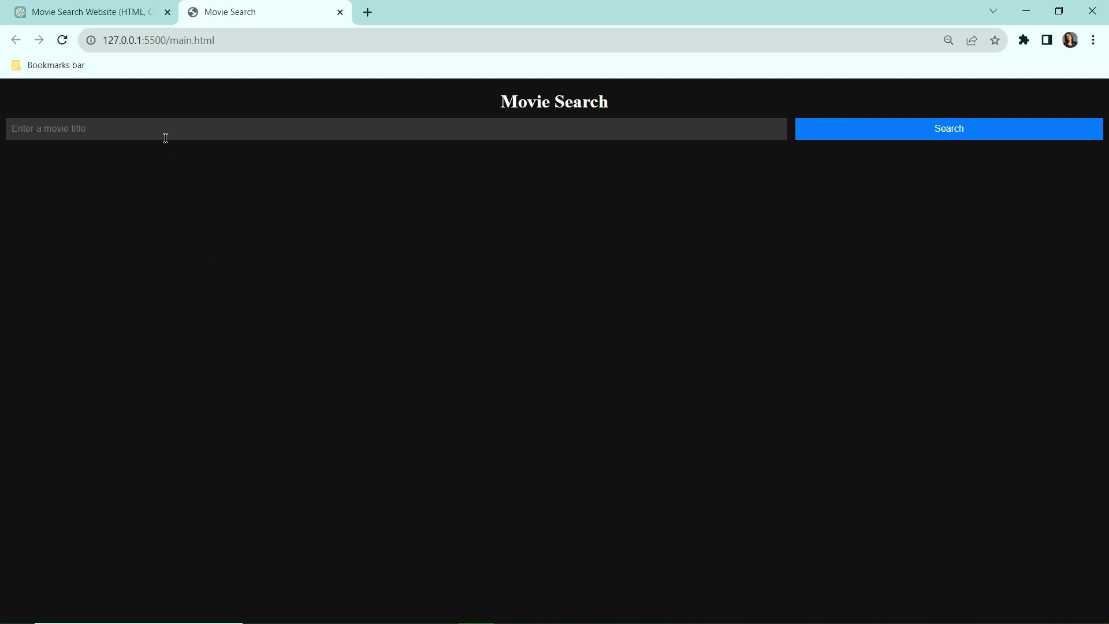
Step: Search the movie site for 'avengers' to show poster cards, then open Chrome DevTools for the responsive preview
{"action": "left_click", "coordinate": [165, 134]}
{"action": "type", "text": "avengers"}
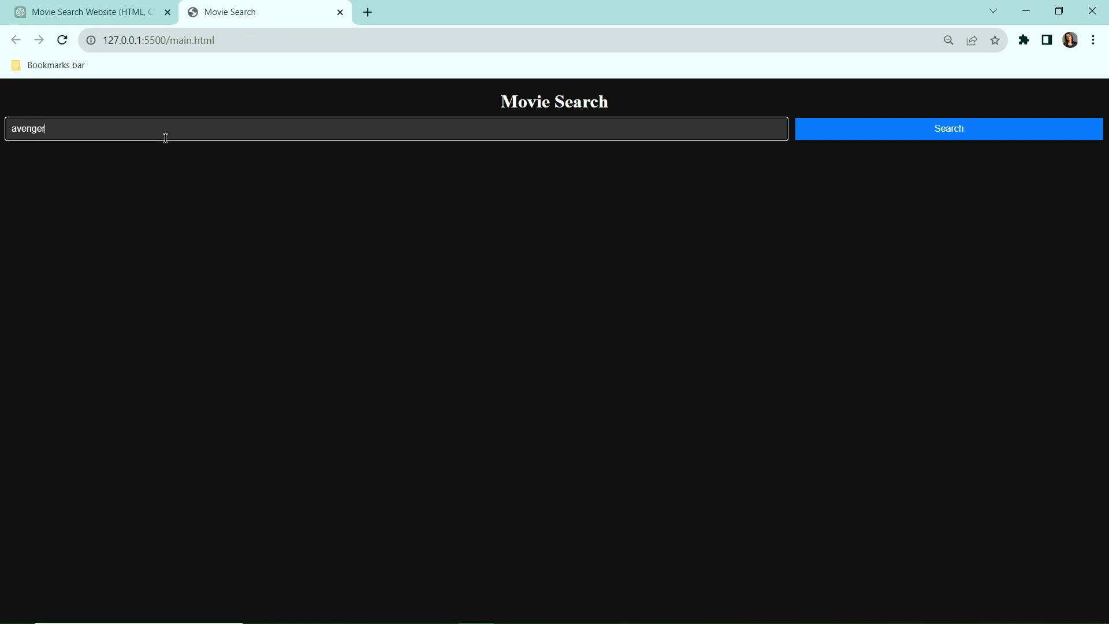
{"action": "left_click", "coordinate": [941, 128]}
{"action": "scroll", "coordinate": [718, 365], "scroll_direction": "down", "scroll_amount": 1}
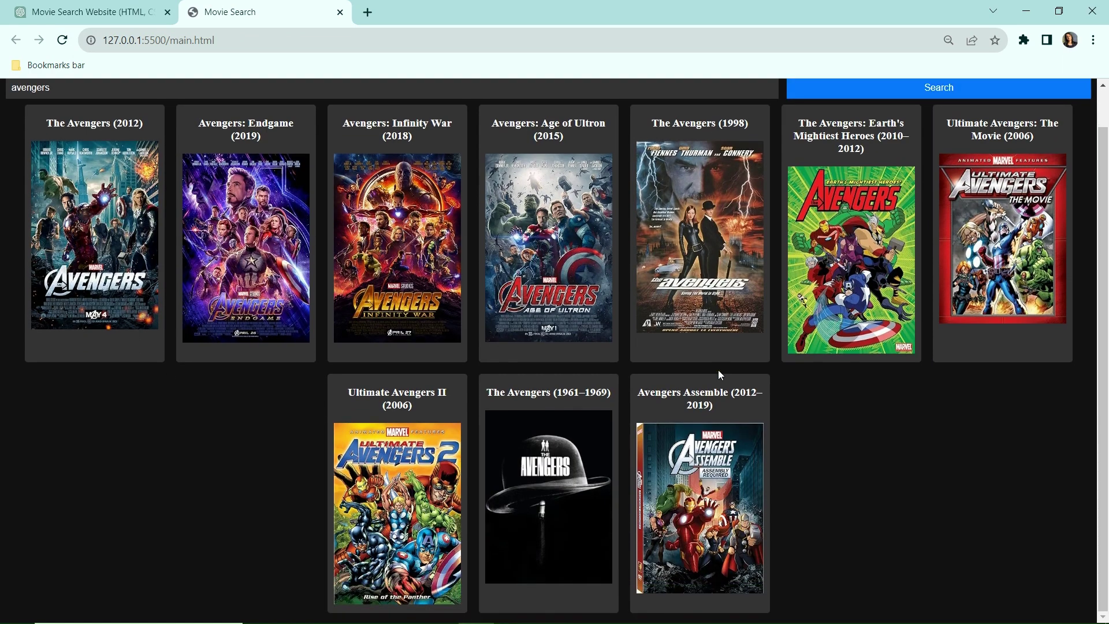
{"action": "scroll", "coordinate": [719, 371], "scroll_direction": "up", "scroll_amount": 1}
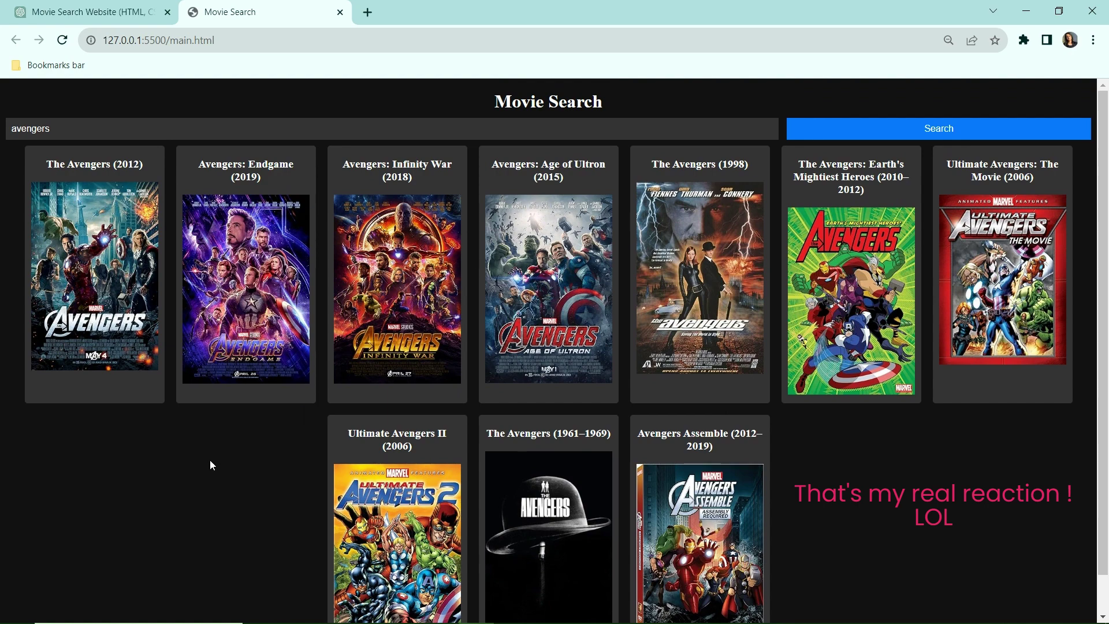
{"action": "key", "text": "ctrl+shift+i"}
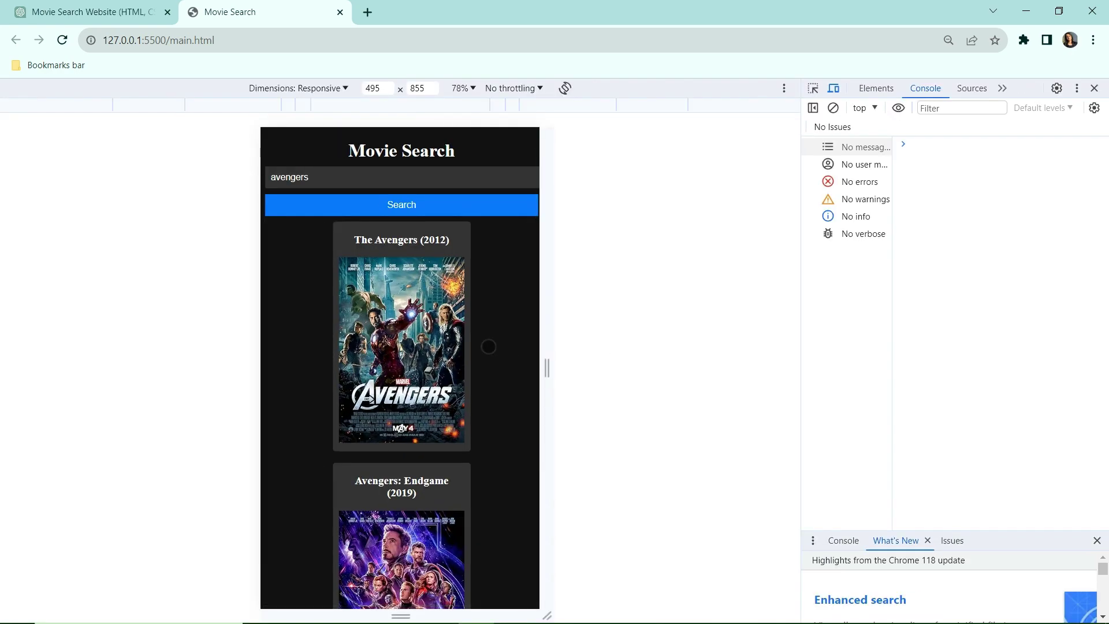
{"action": "scroll", "coordinate": [483, 348], "scroll_direction": "down", "scroll_amount": 3}
Step: Widen the responsive viewport from two to several poster columns, then close DevTools
{"action": "left_click_drag", "start_coordinate": [546, 368], "coordinate": [577, 367]}
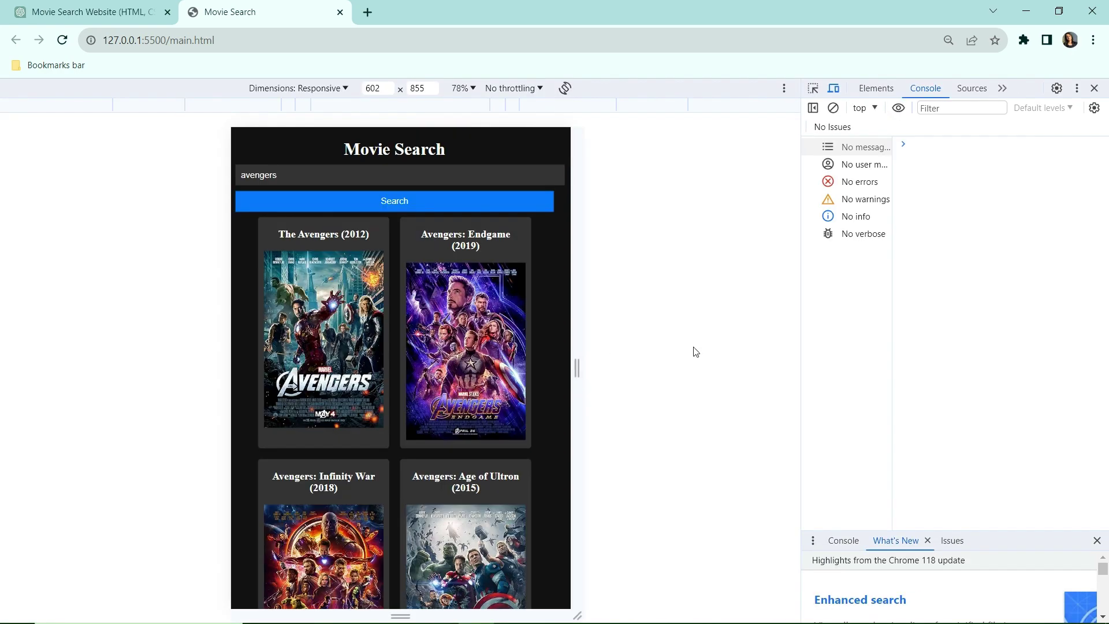
{"action": "left_click_drag", "start_coordinate": [576, 367], "coordinate": [792, 368]}
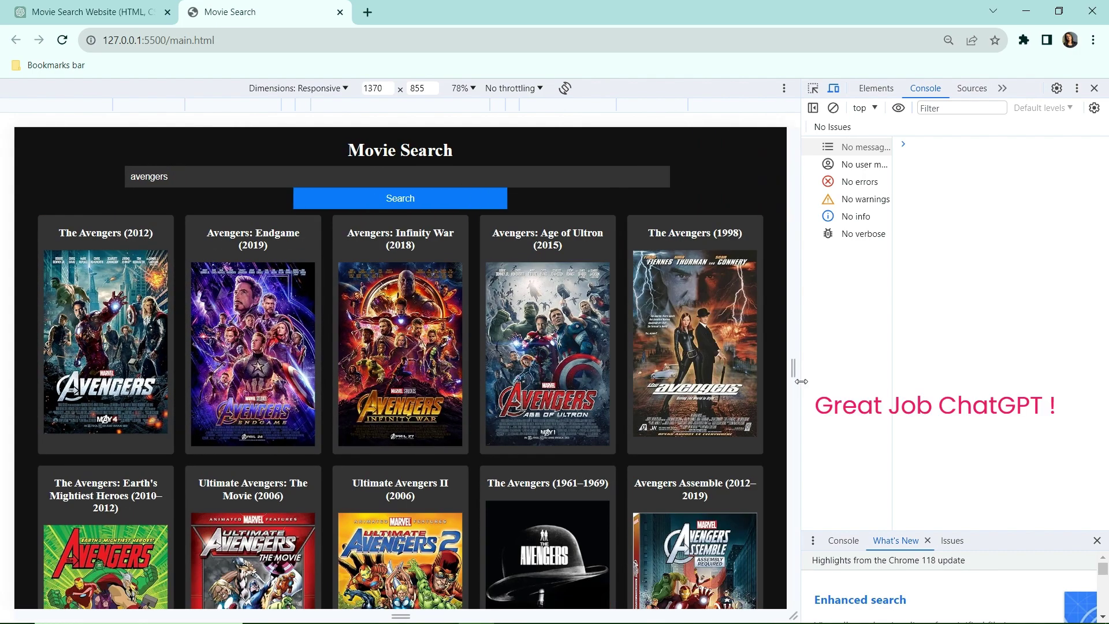
{"action": "left_click", "coordinate": [1094, 88]}
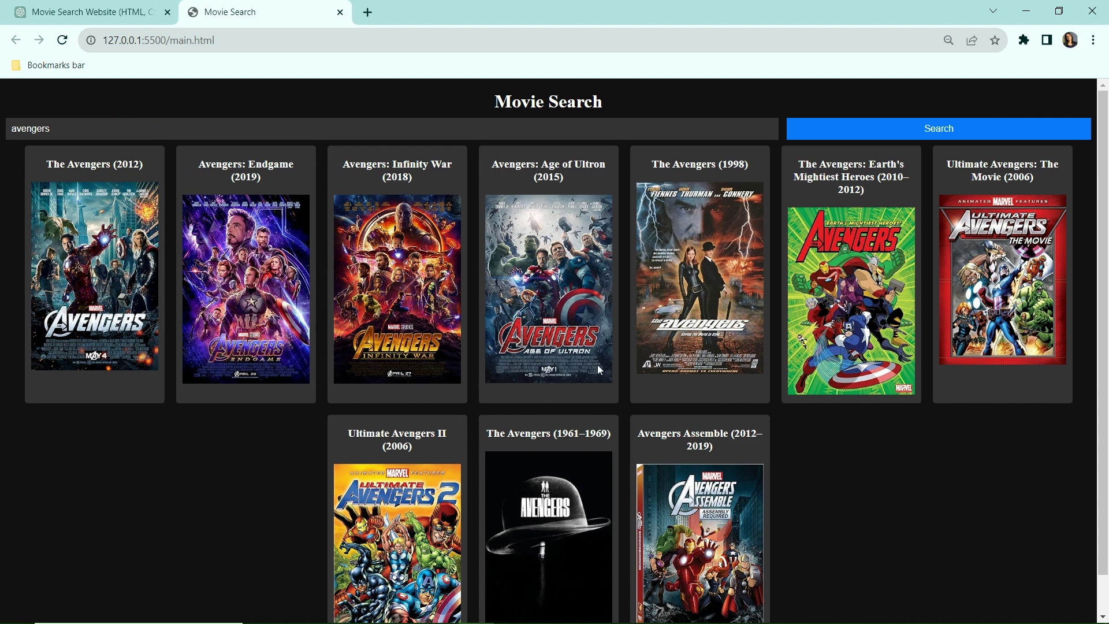